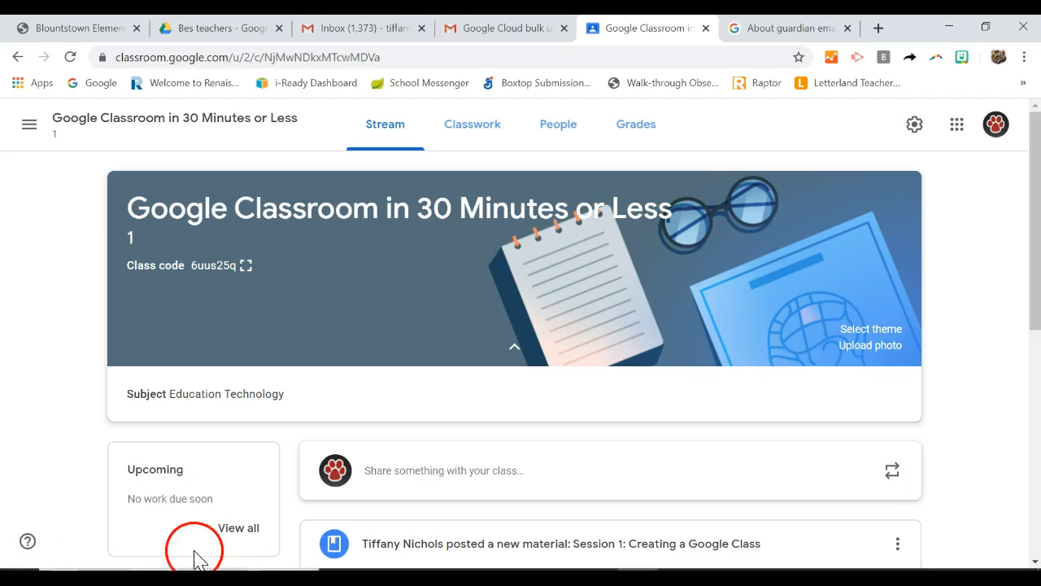
Step: Look through the posts in the class stream and dismiss the tip about moving posts to the top
scroll(516, 323, "down", 7)
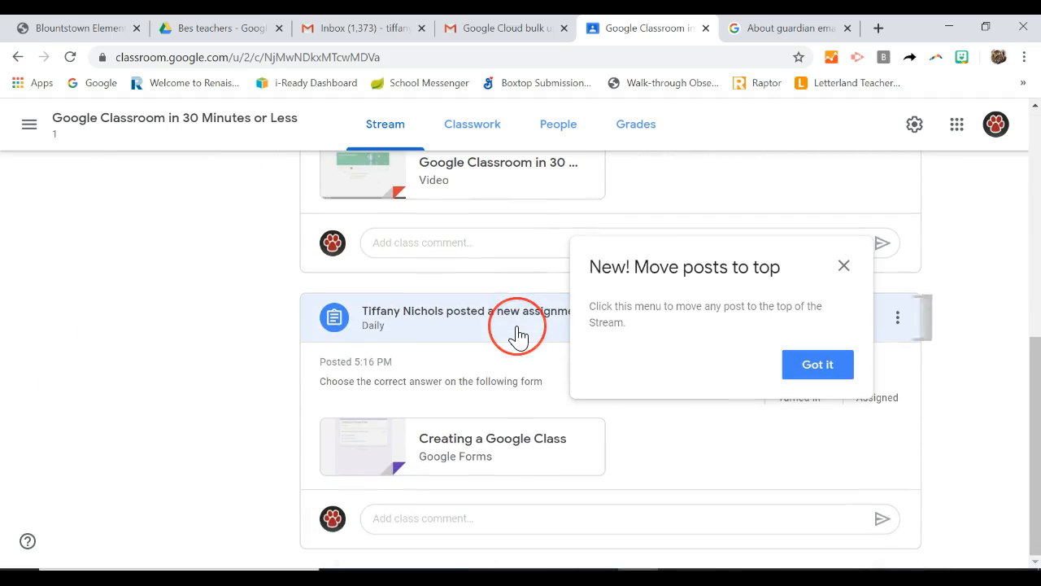
left_click(818, 368)
scroll(826, 383, "up", 10)
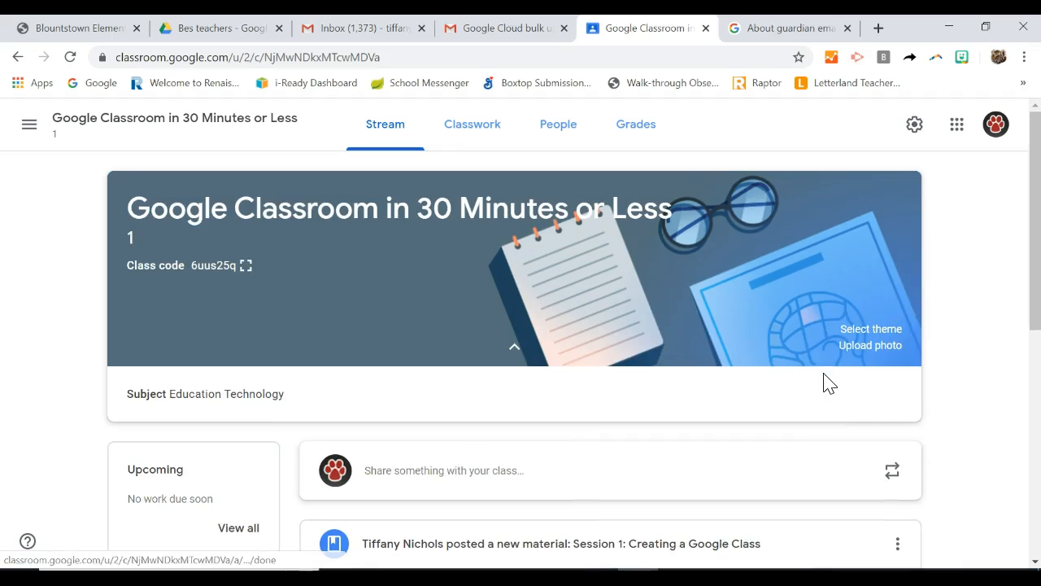
left_click(567, 297)
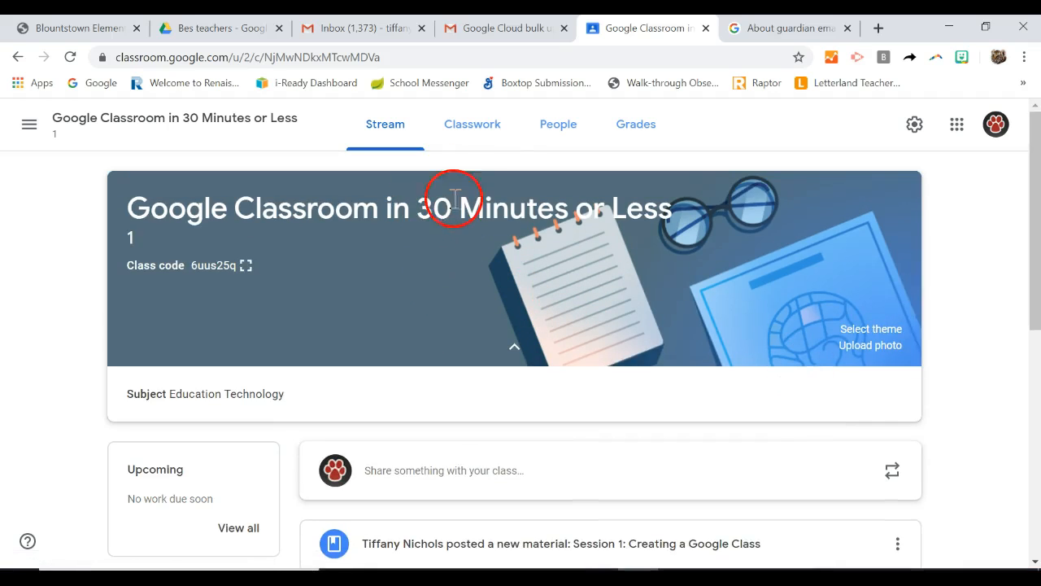
Step: Create a new classwork assignment titled "Lesson 2 Video: Adding Students and changing settings"
left_click(475, 132)
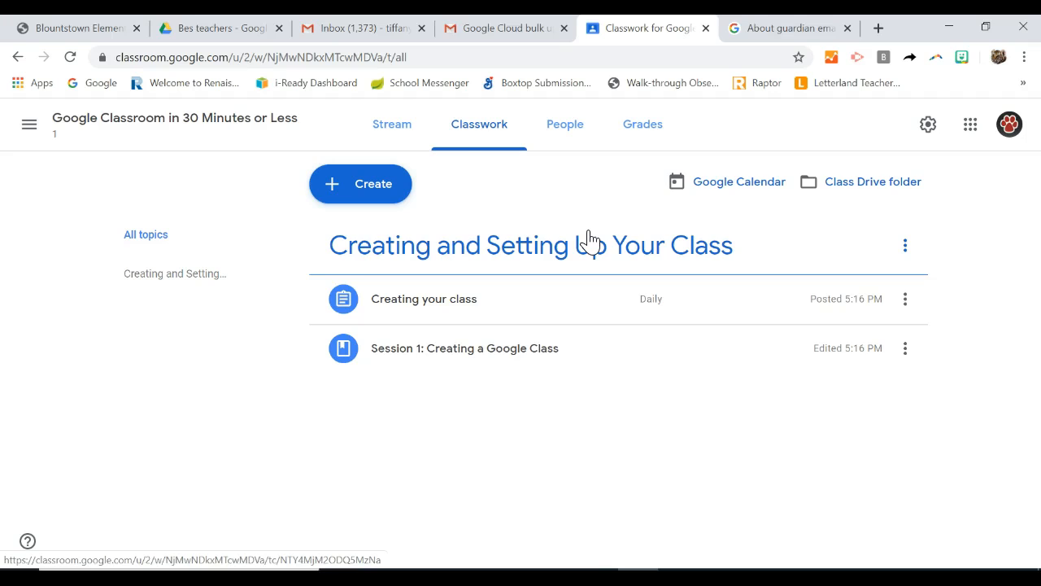
left_click(389, 180)
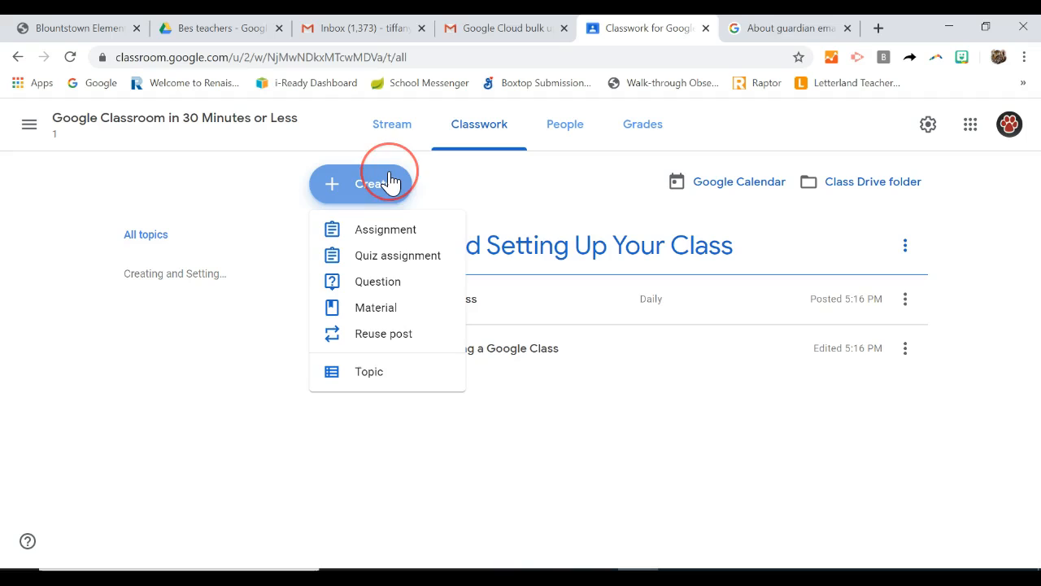
left_click(388, 240)
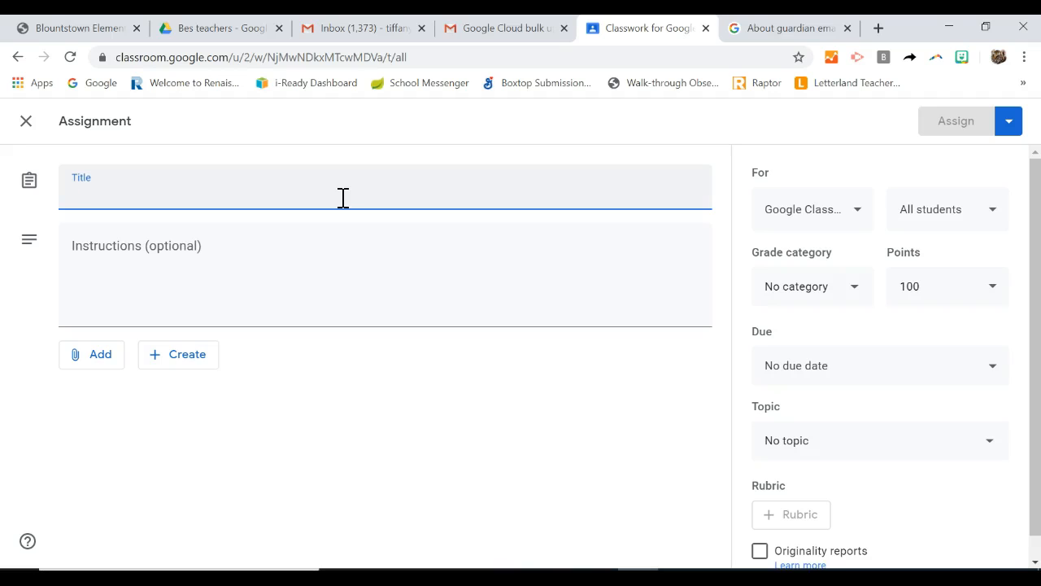
type("Lesson 2 Video")
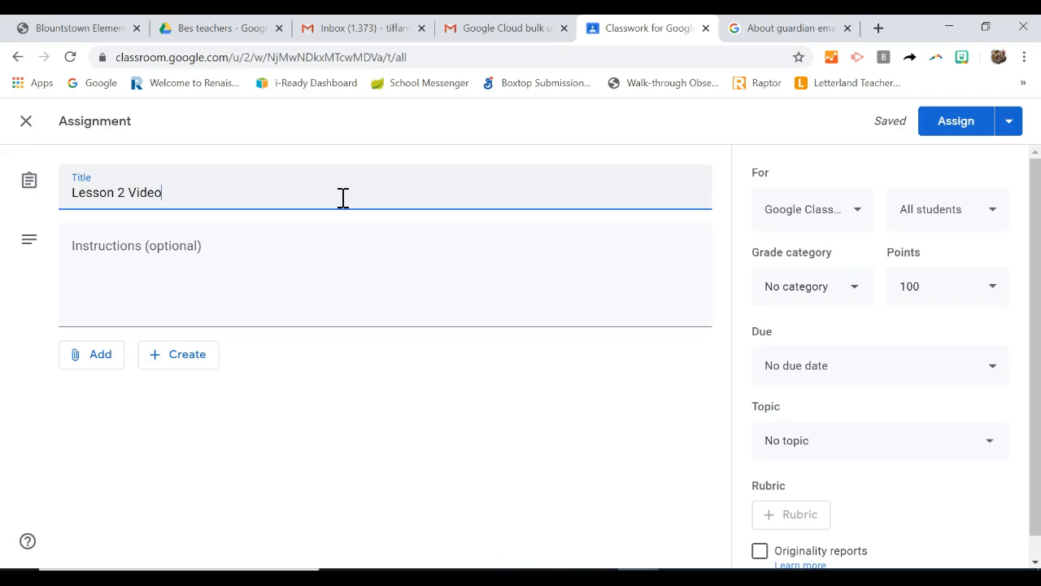
type(": Afd")
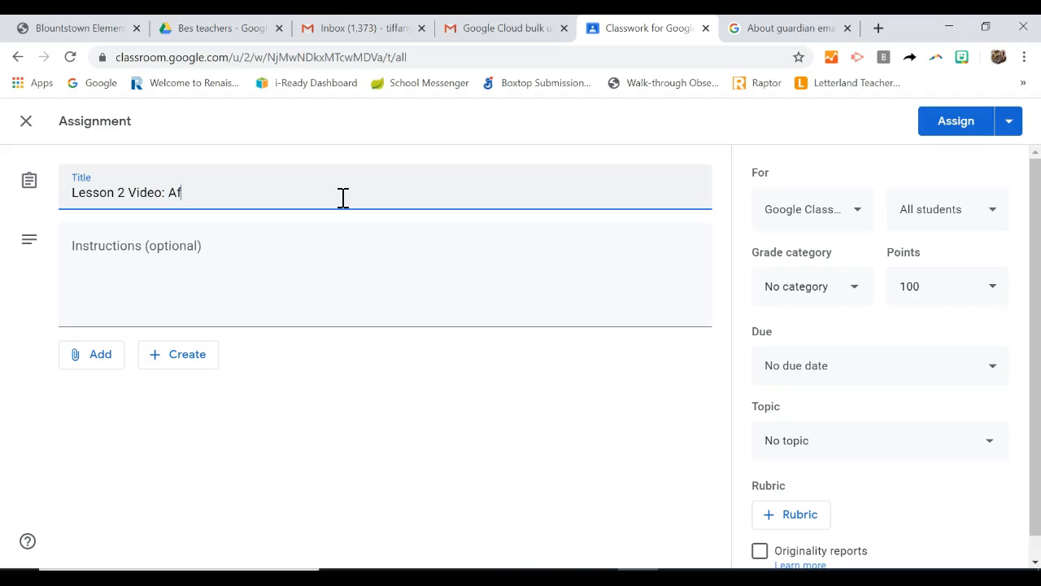
key("BackSpace")
key("BackSpace")
type("dding Student")
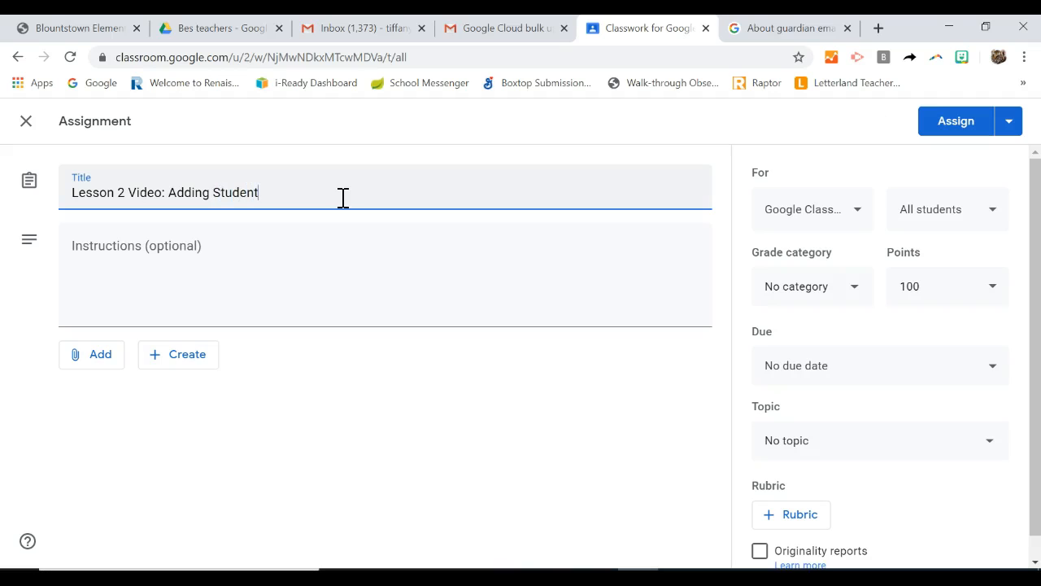
type("s and changing settings")
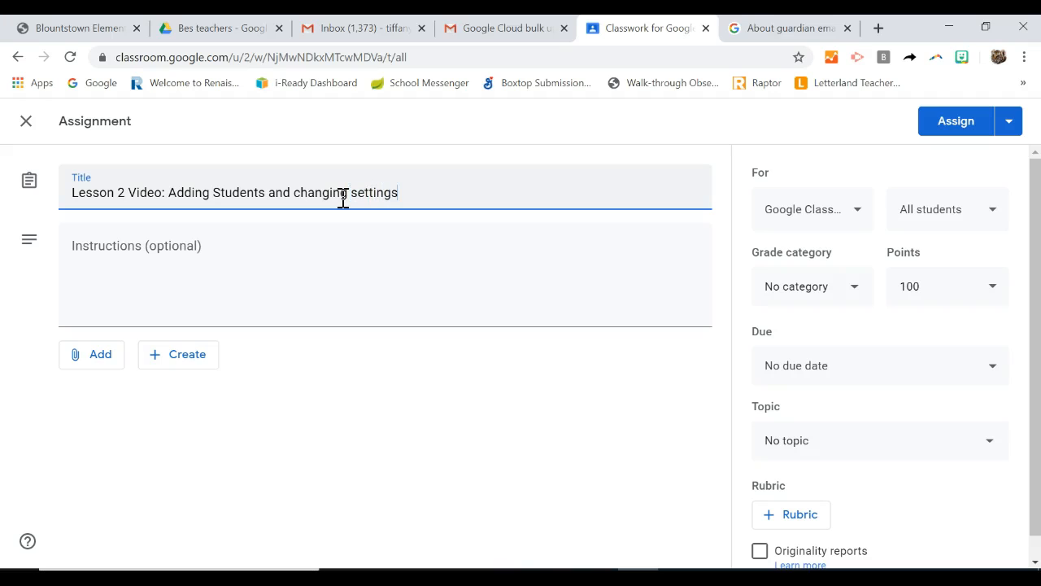
Step: Enter "Watch the video and make a comment" as the assignment's instructions
left_click(268, 253)
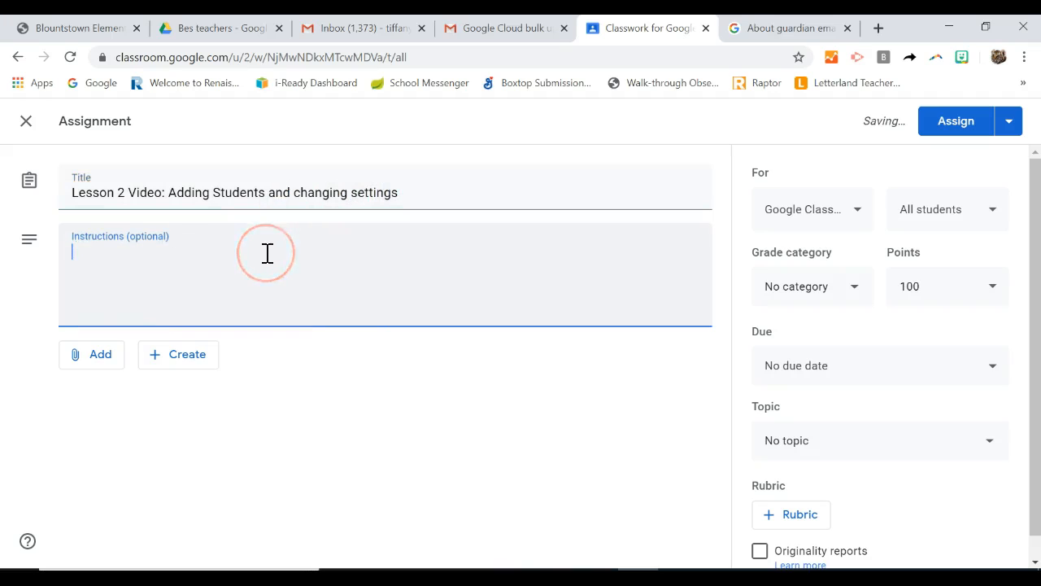
type("Watch the ")
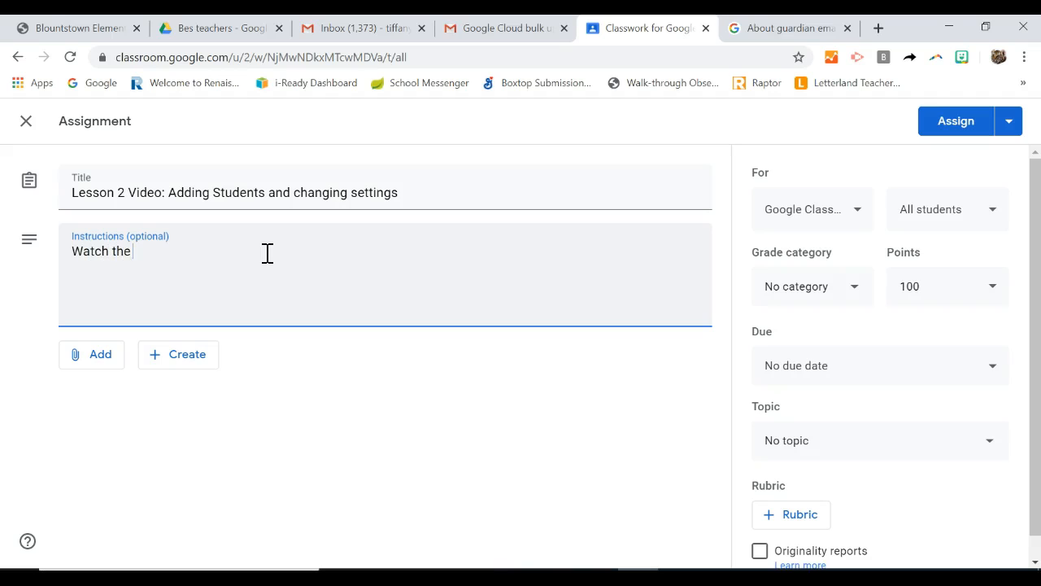
type("video and")
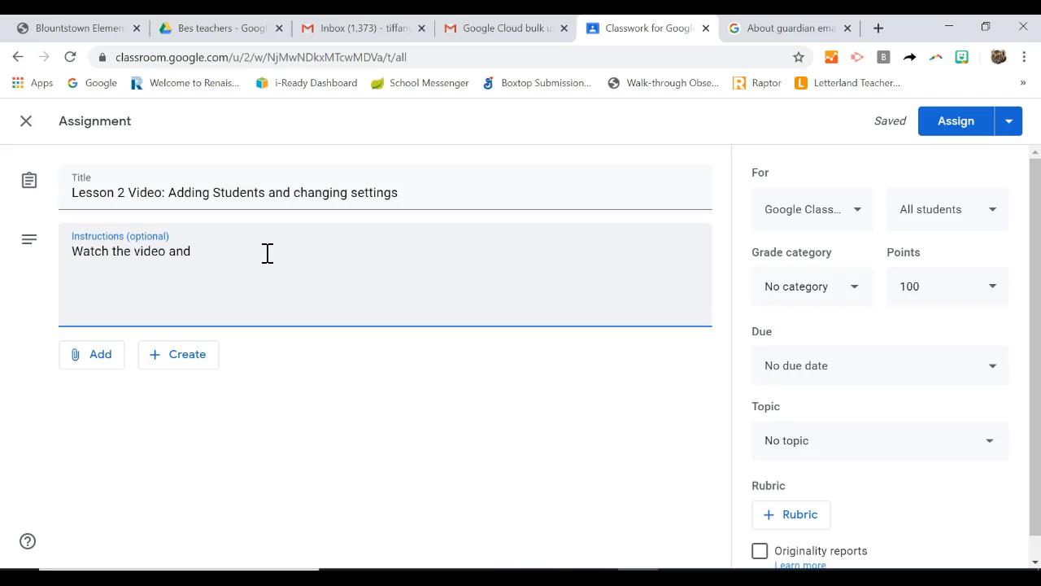
type("make a comment")
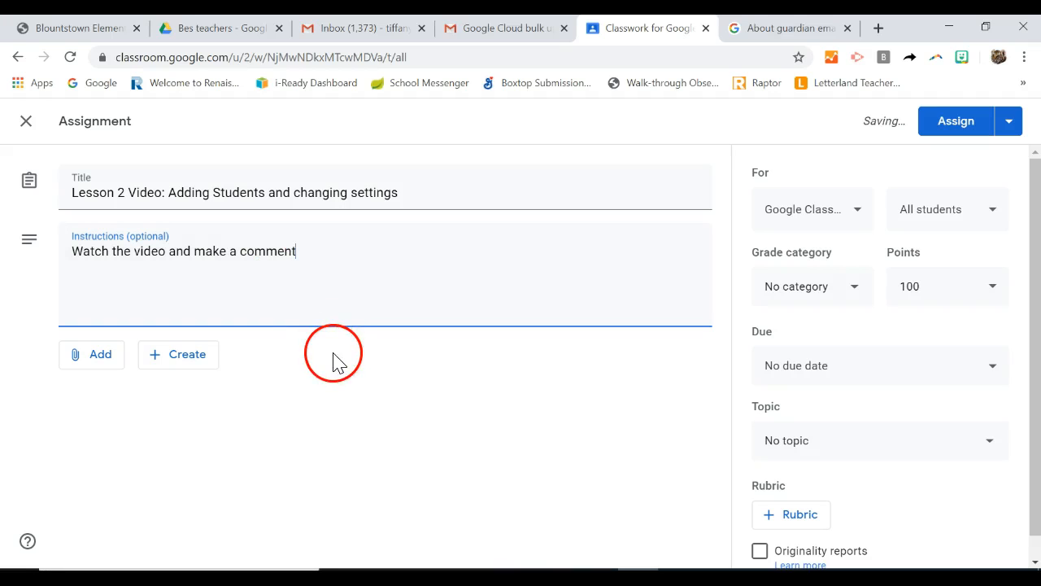
left_click(94, 359)
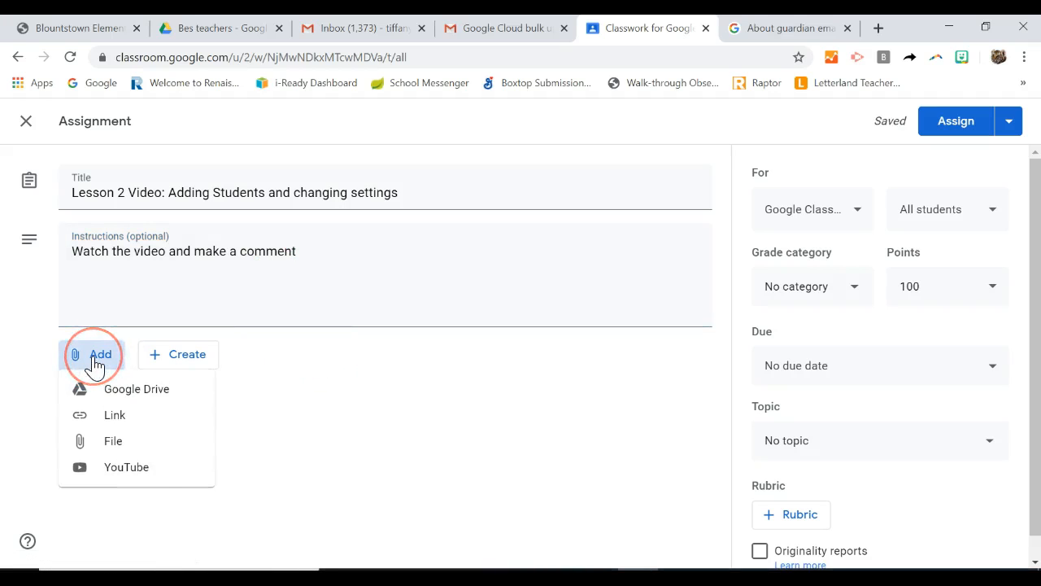
left_click(122, 397)
left_click(122, 397)
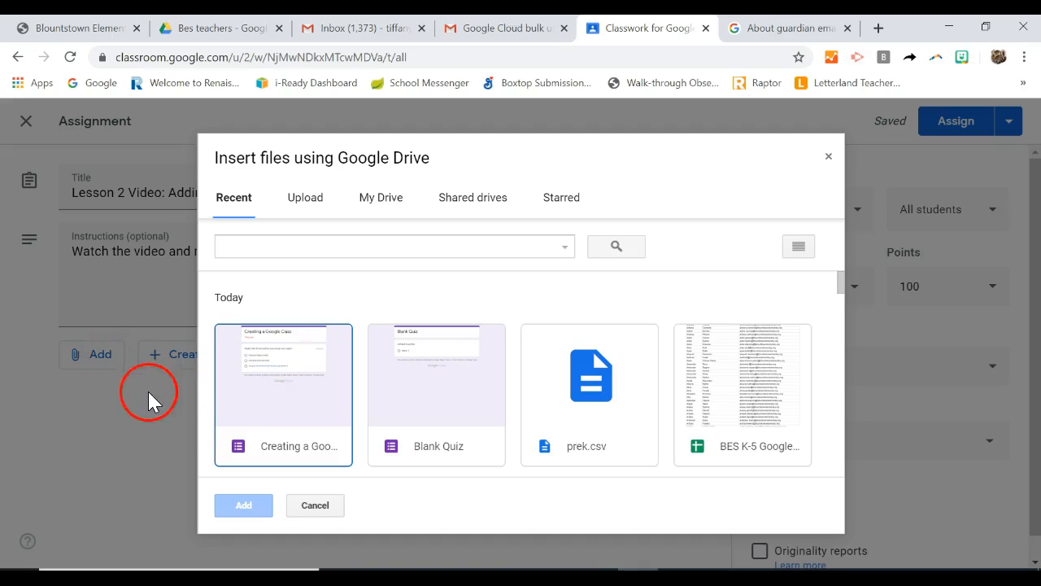
left_click(379, 210)
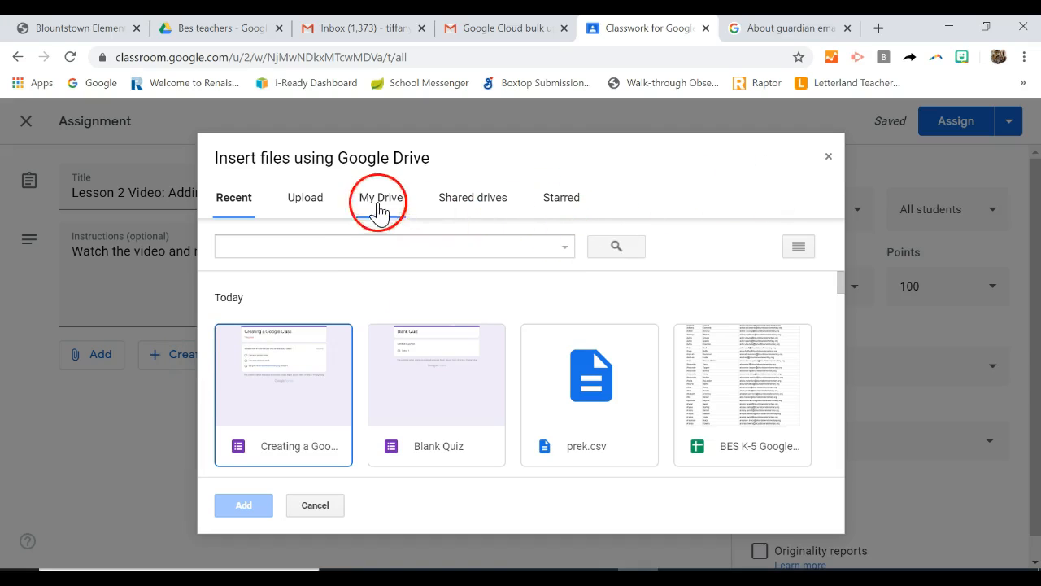
left_click(828, 160)
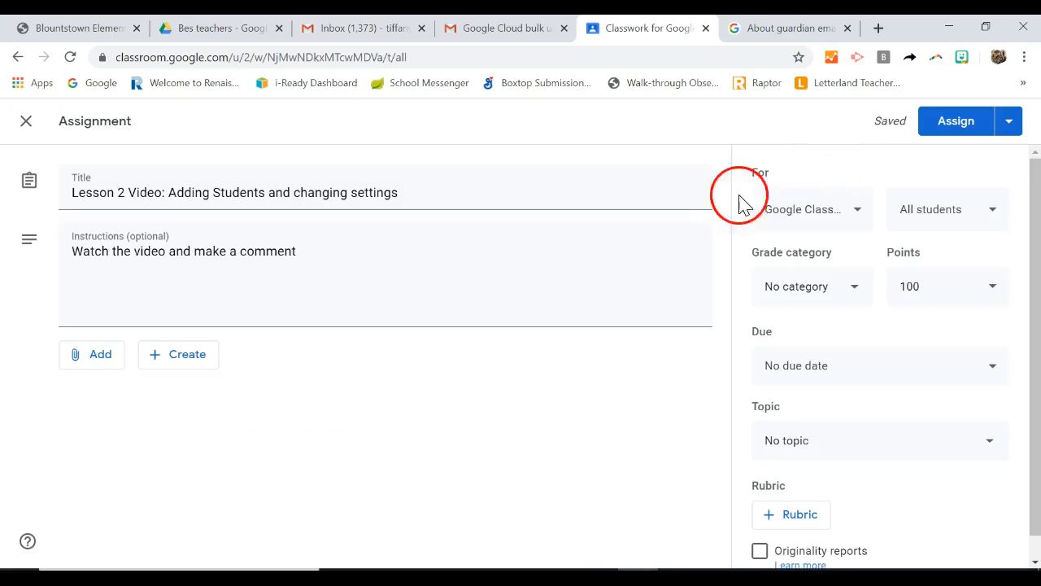
Step: Attach the file Session 2.mp4 from the computer's Desktop to the assignment and dismiss the sharing settings notice
left_click(92, 358)
left_click(115, 447)
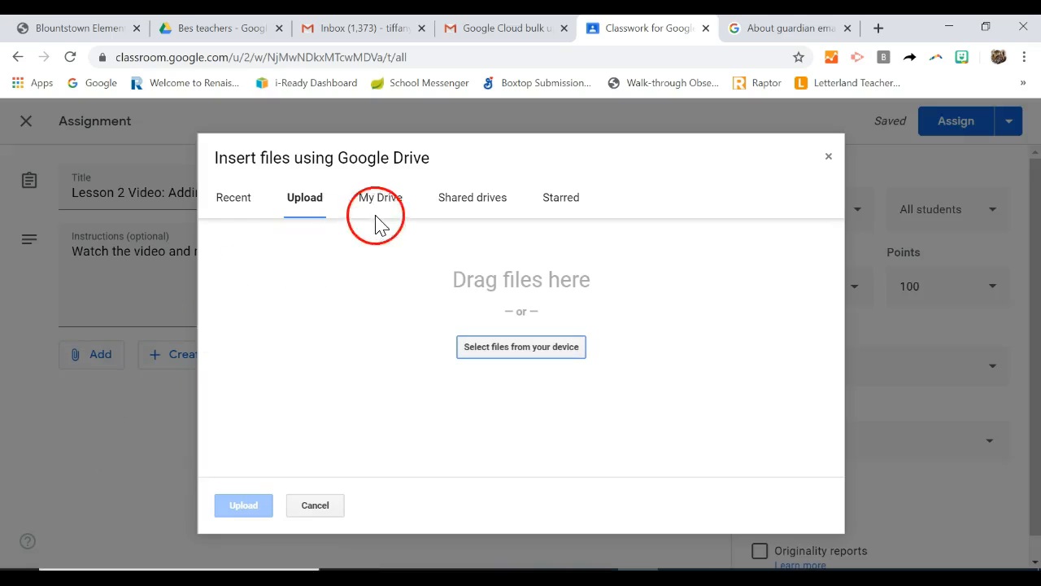
left_click(514, 350)
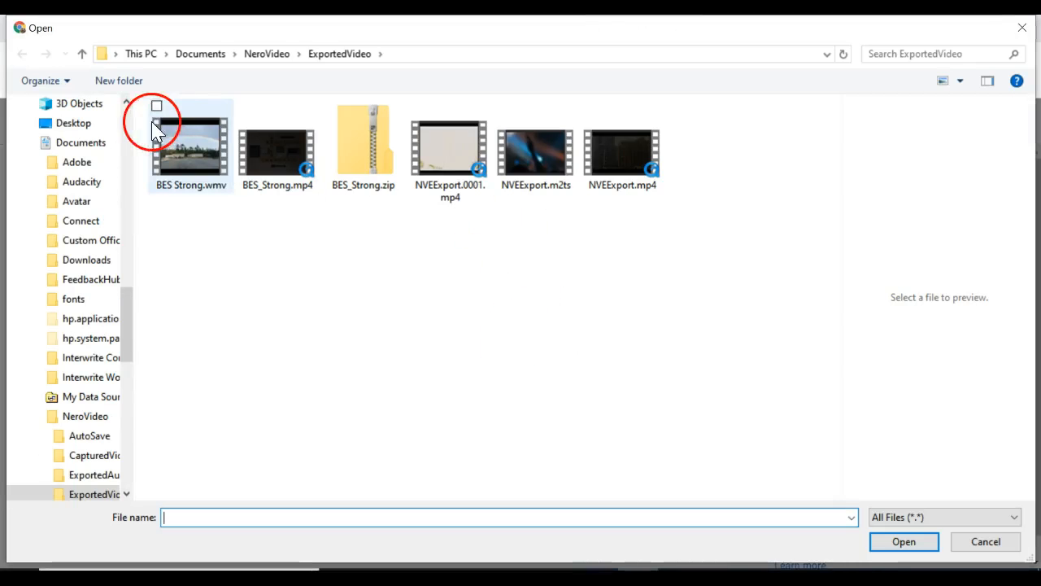
left_click(69, 126)
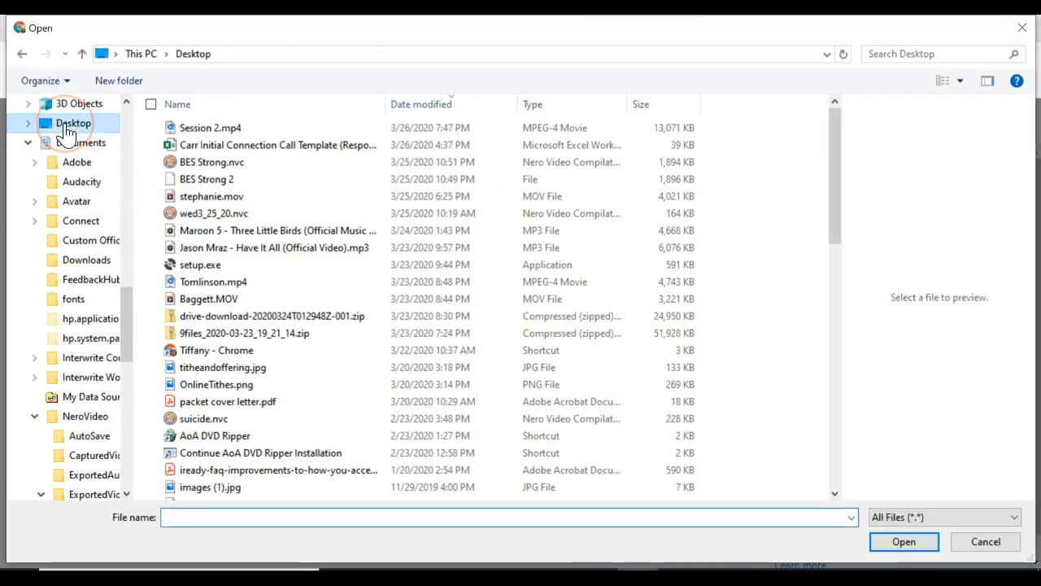
left_click(272, 135)
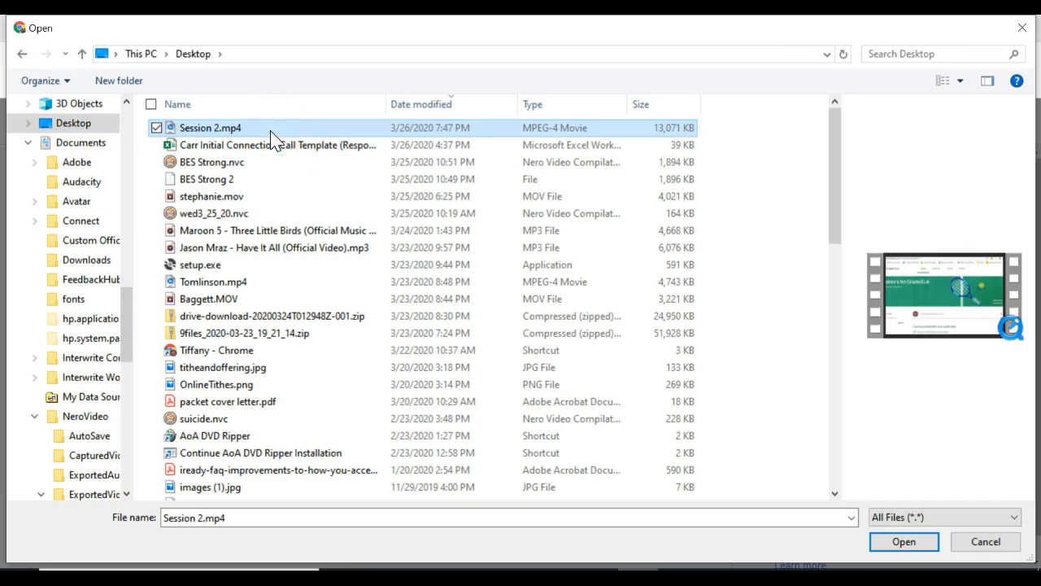
left_click(919, 542)
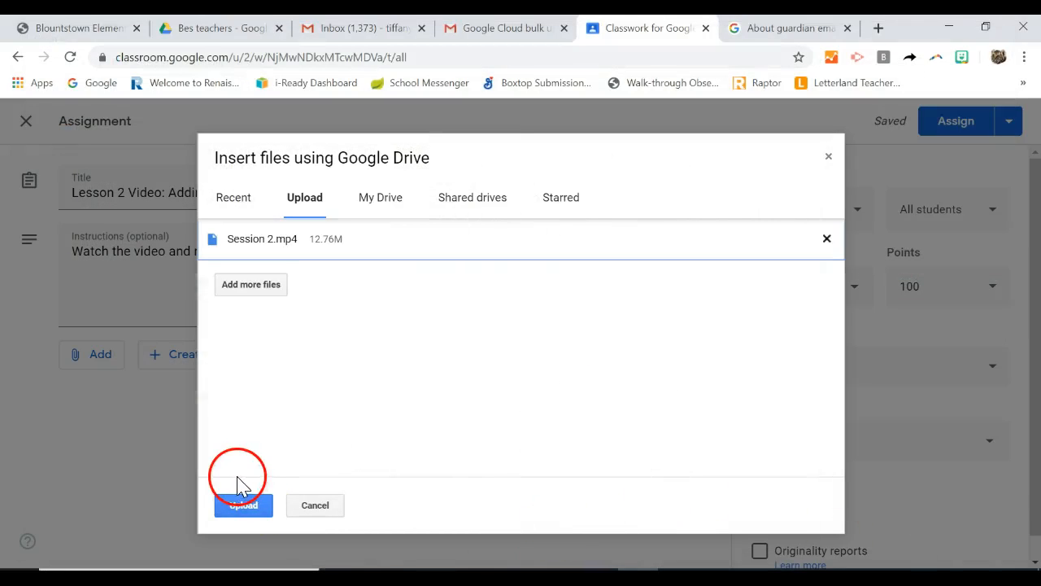
left_click(242, 506)
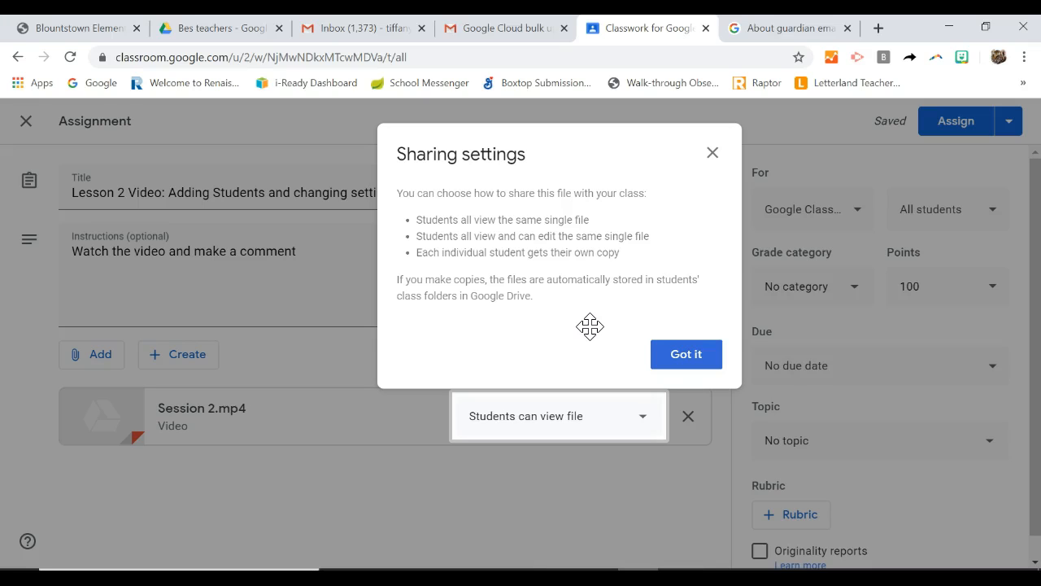
left_click(707, 363)
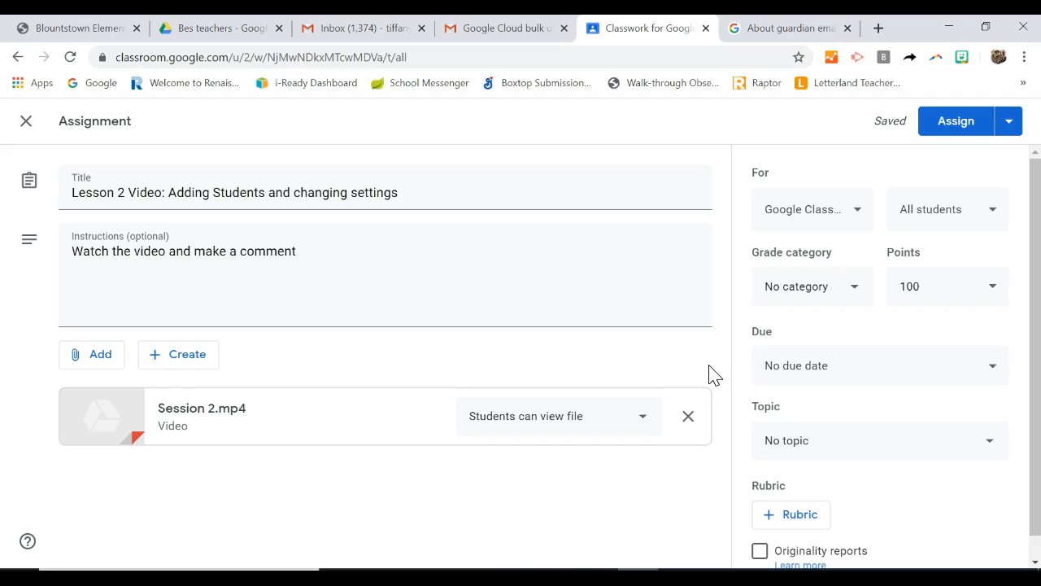
Step: Set the sharing option of the attached Session 2.mp4 to "Students can view file"
left_click(642, 419)
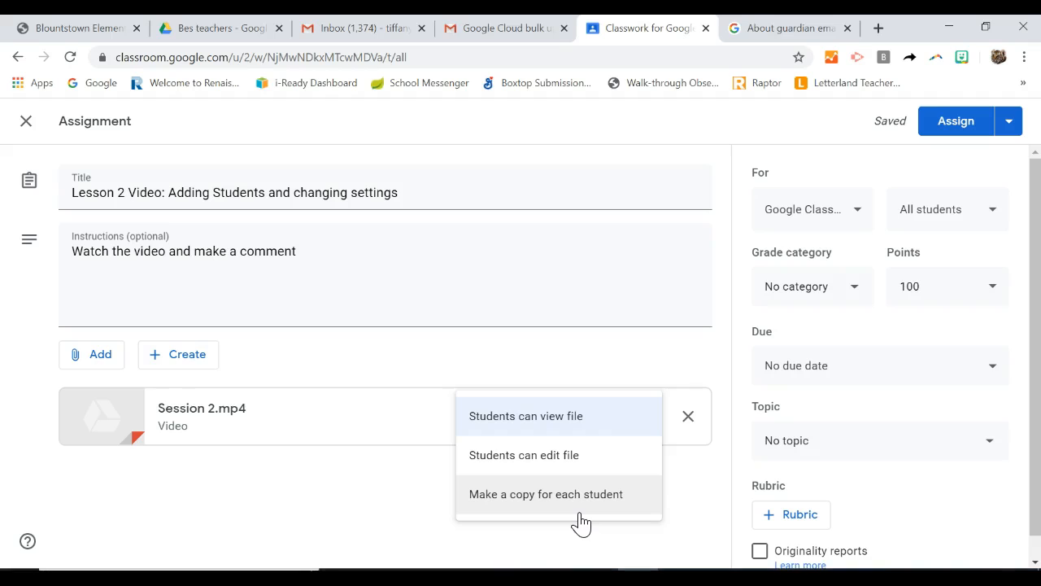
left_click(579, 417)
left_click(610, 470)
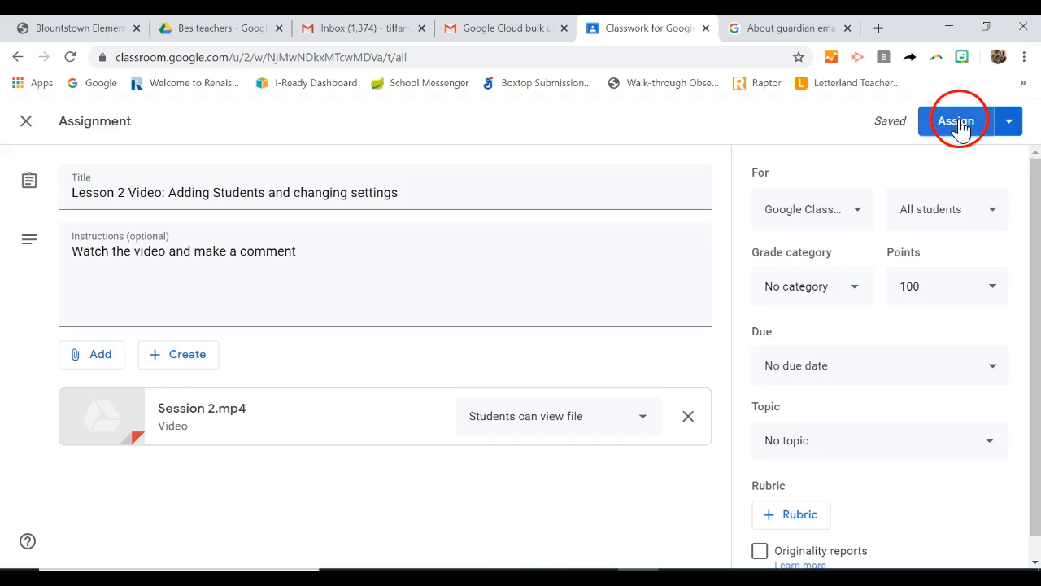
Step: Set the assignment's grade category to Test and its topic to "Creating and Setting Up Your Class"
left_click(830, 299)
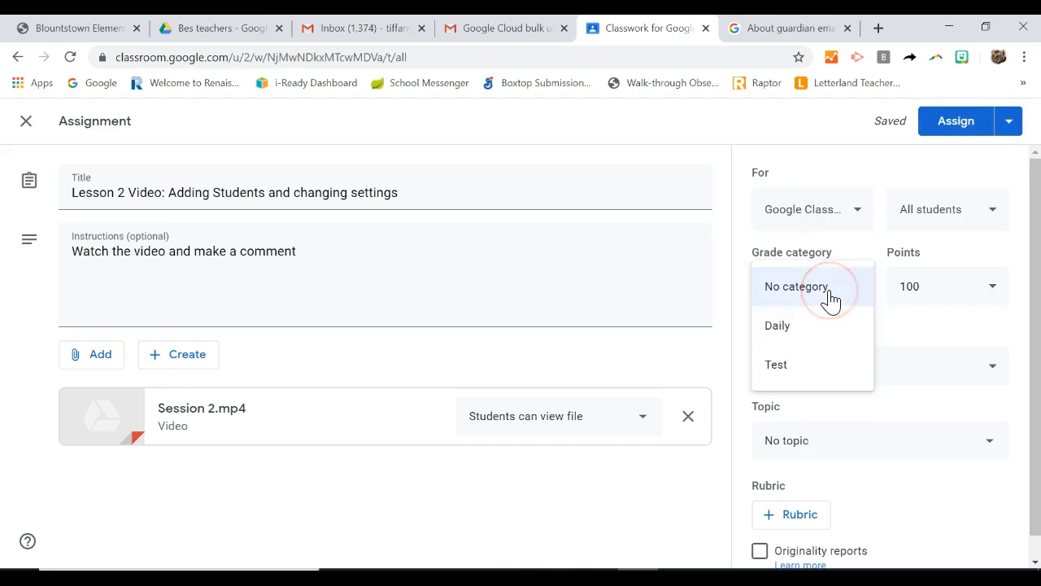
left_click(791, 373)
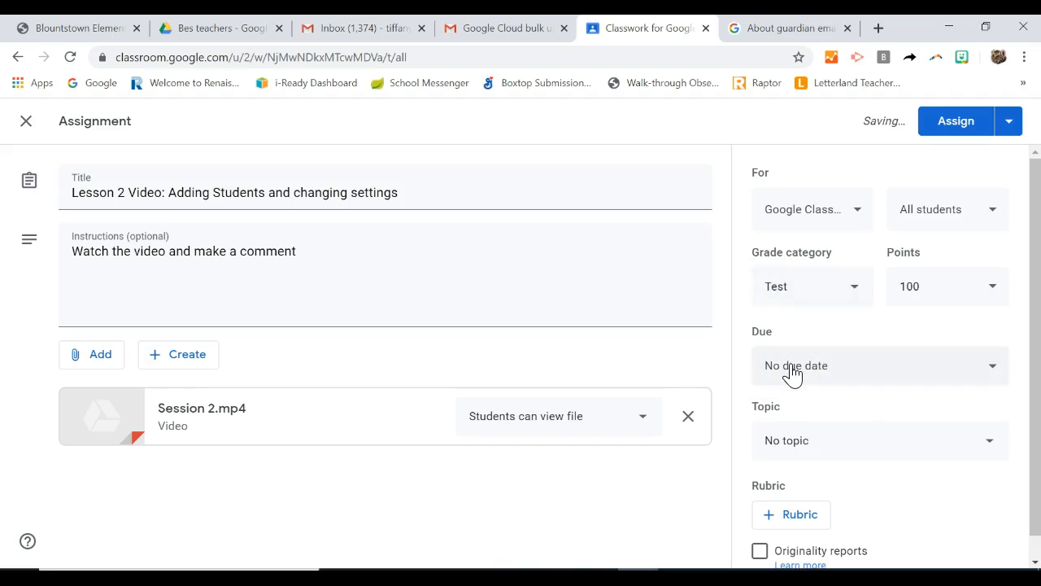
mouse_move(792, 365)
left_mouse_down()
mouse_move(902, 370)
mouse_move(908, 452)
left_mouse_up()
scroll(908, 455, "down", 1)
left_click_drag(900, 401, 929, 420)
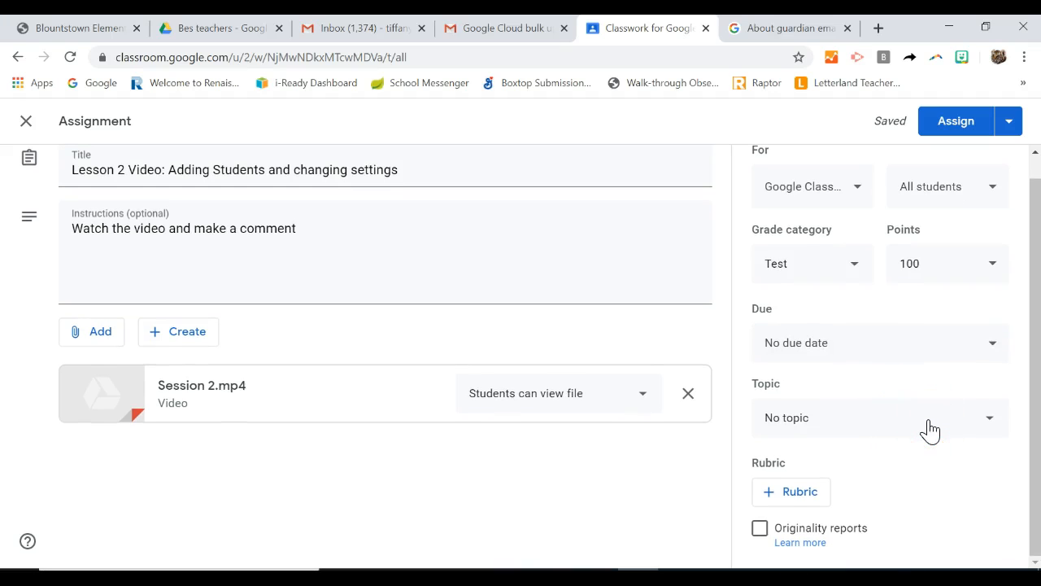
left_click(930, 421)
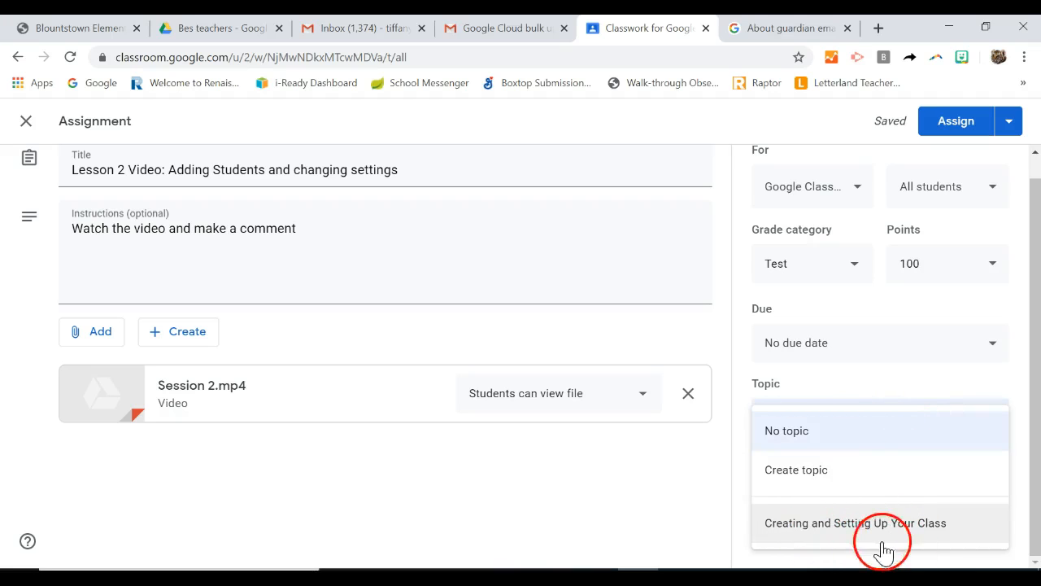
left_click(947, 525)
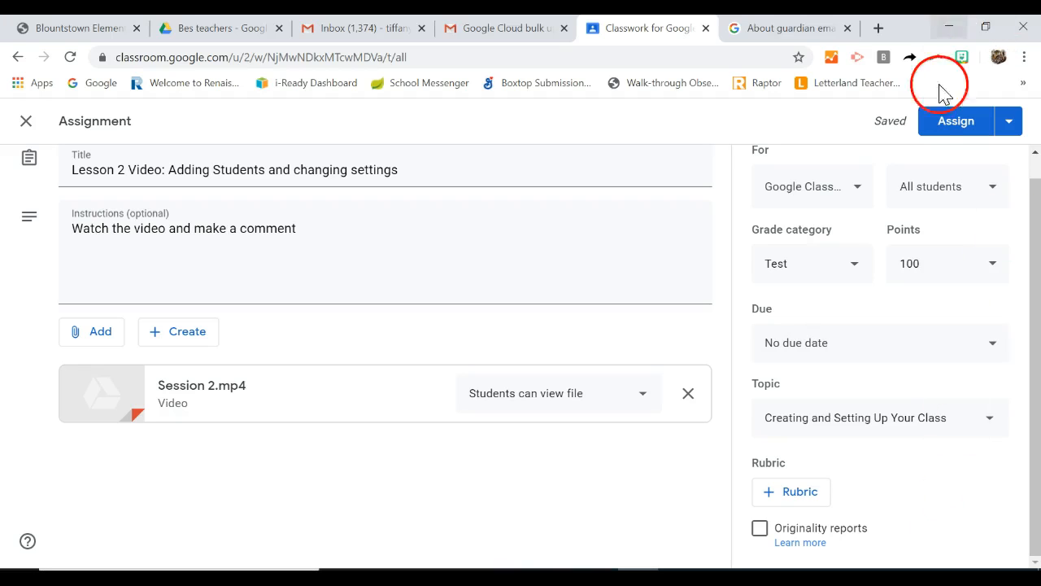
Step: Assign the Lesson 2 Video assignment to the class and return to the class stream
left_click(939, 128)
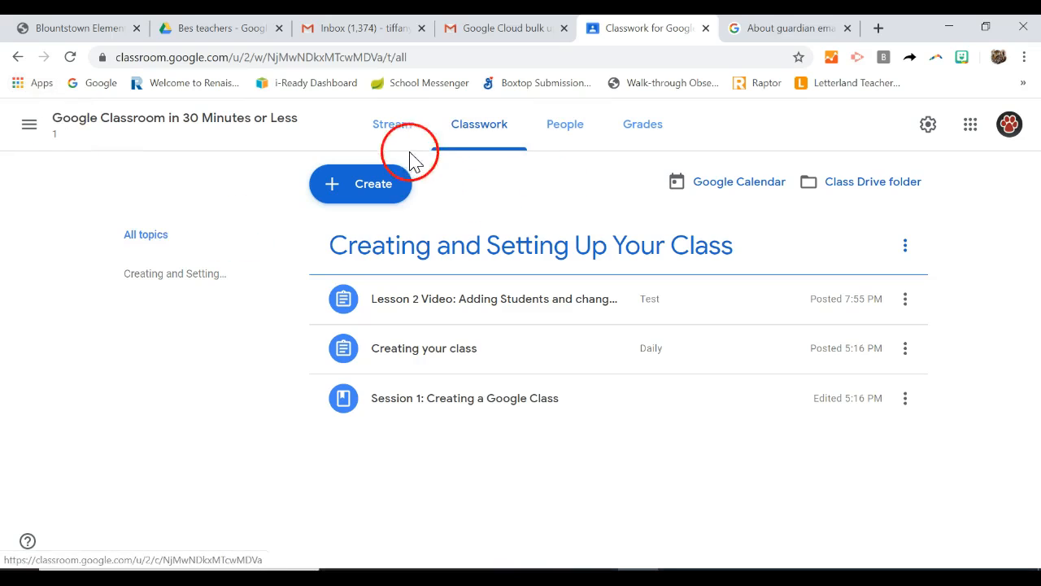
left_click(389, 143)
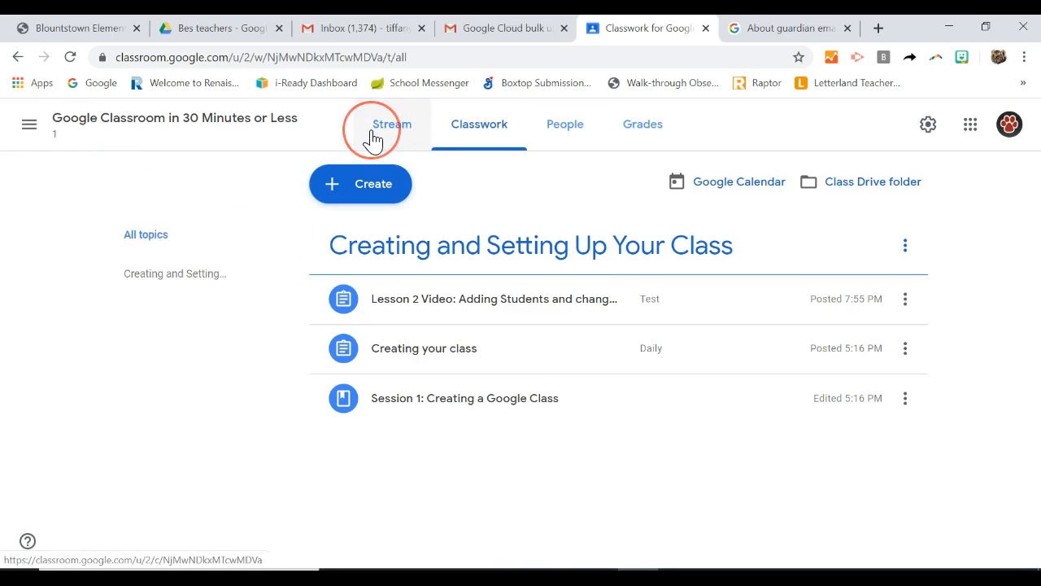
left_click(373, 140)
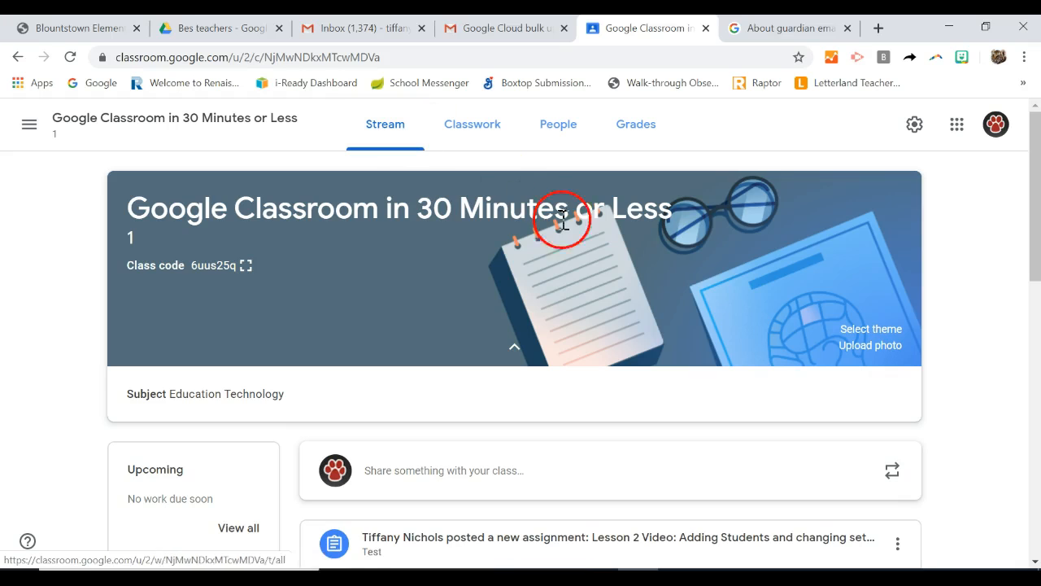
Step: Move the material post "Session 1: Creating a Google Class" to the top of the class stream
scroll(813, 275, "down", 3)
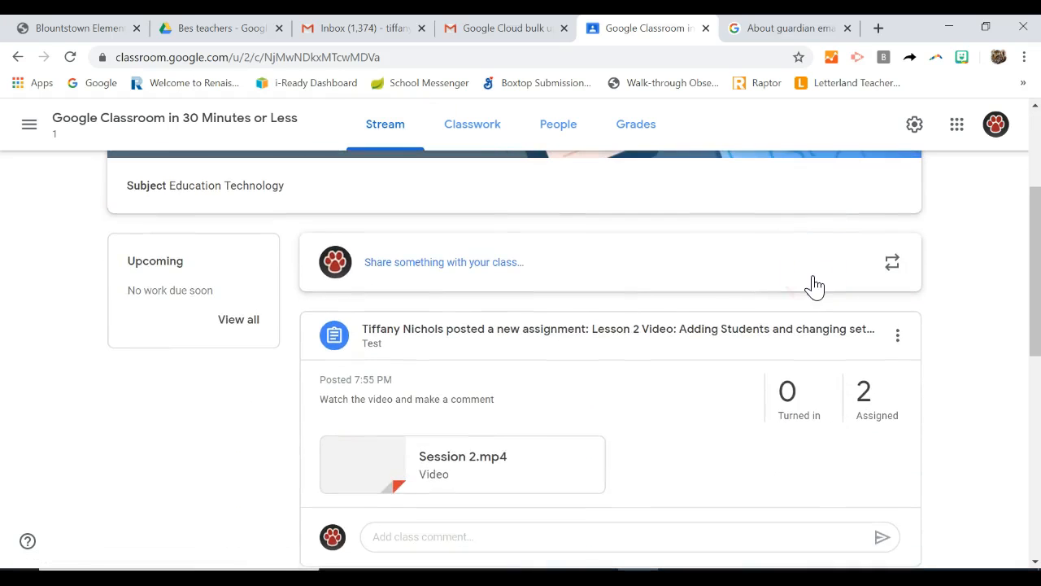
left_click(706, 346)
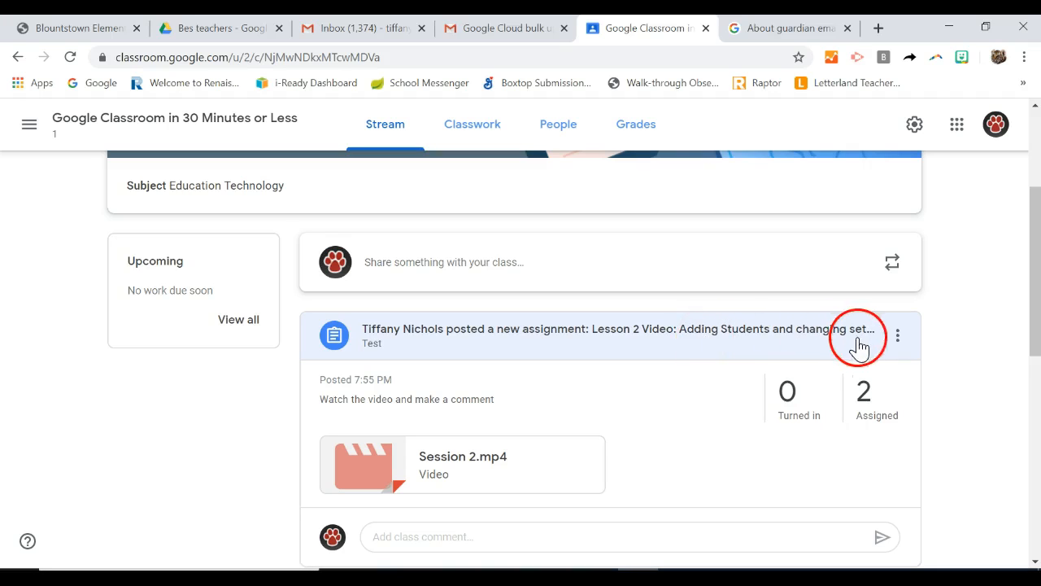
scroll(919, 356, "down", 2)
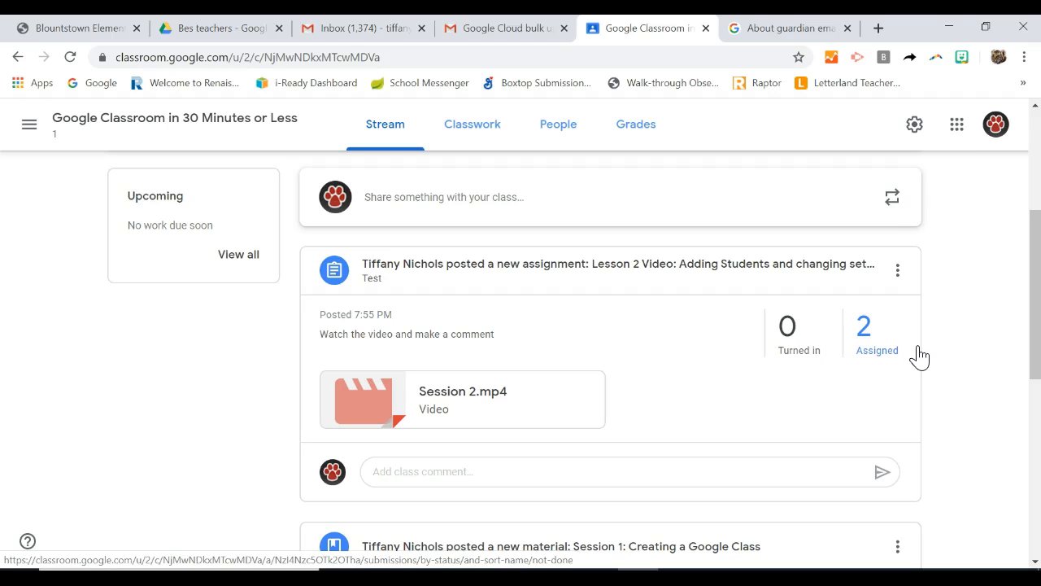
scroll(972, 341, "down", 2)
scroll(975, 342, "down", 3)
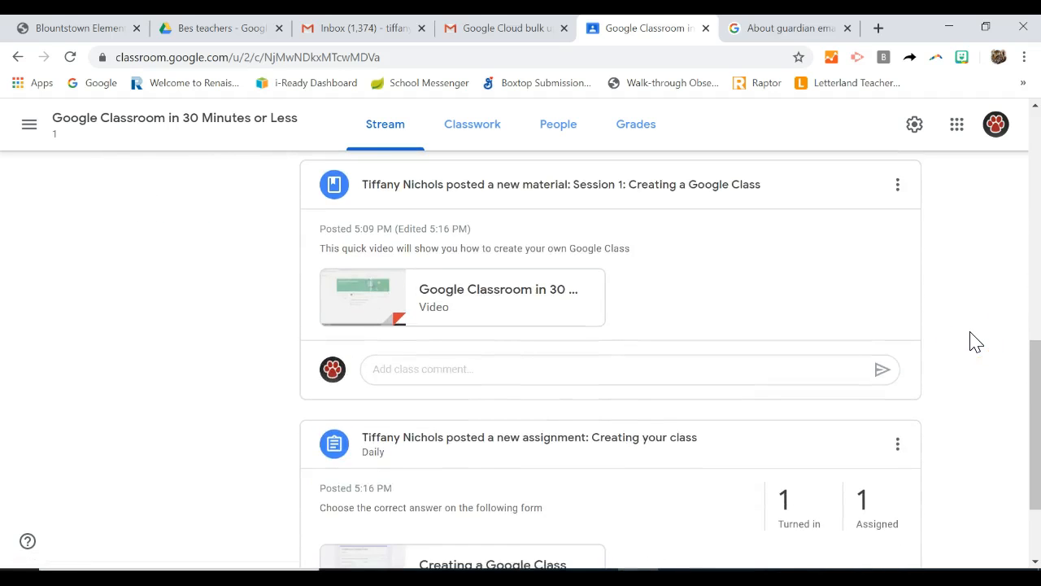
scroll(976, 342, "up", 1)
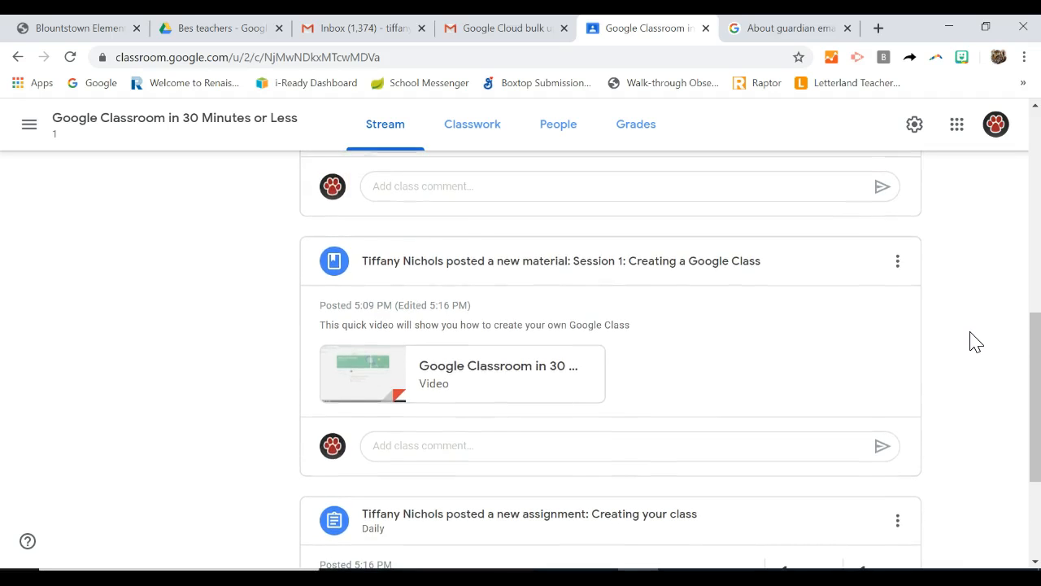
left_click(900, 262)
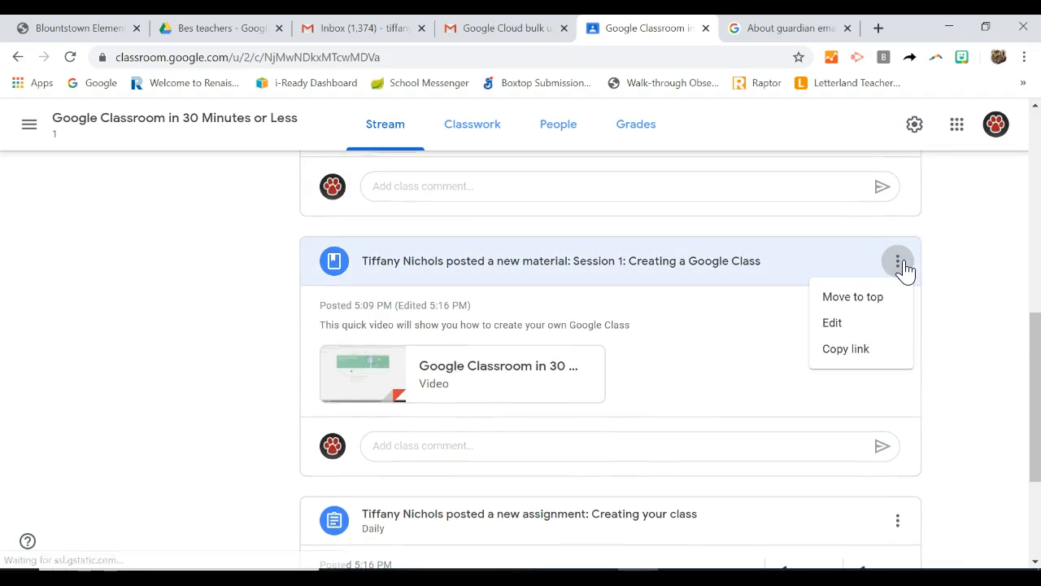
left_click(871, 284)
left_click(905, 261)
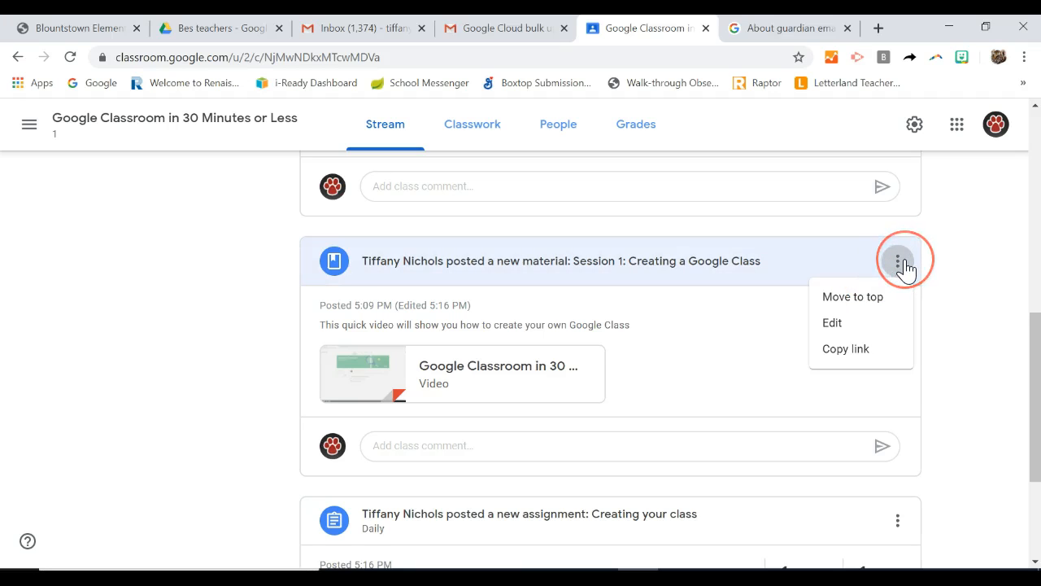
left_click(862, 298)
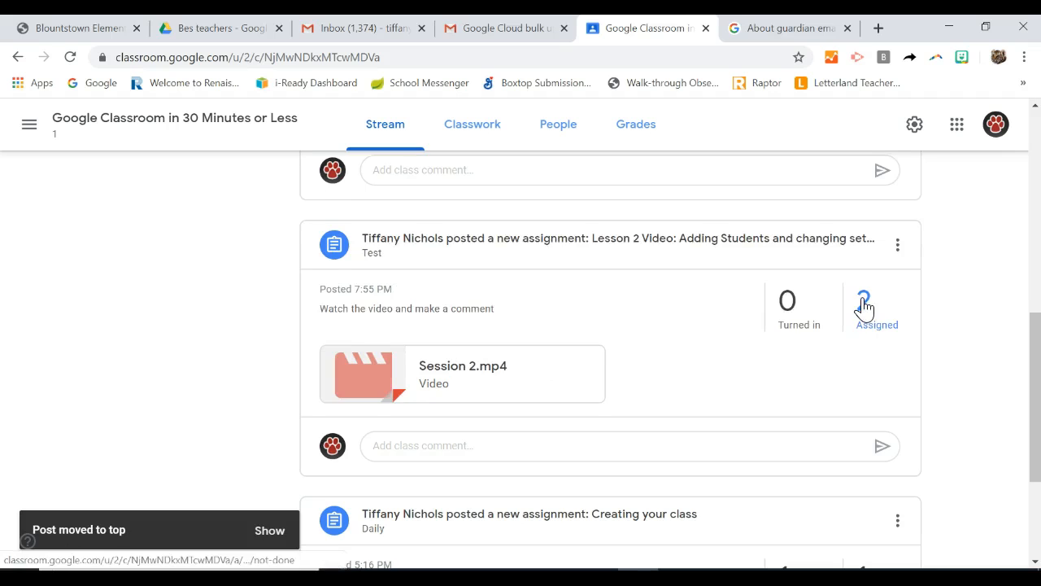
Step: Move the "Creating your class" assignment post to the top of the class stream
scroll(864, 308, "up", 7)
scroll(865, 280, "down", 5)
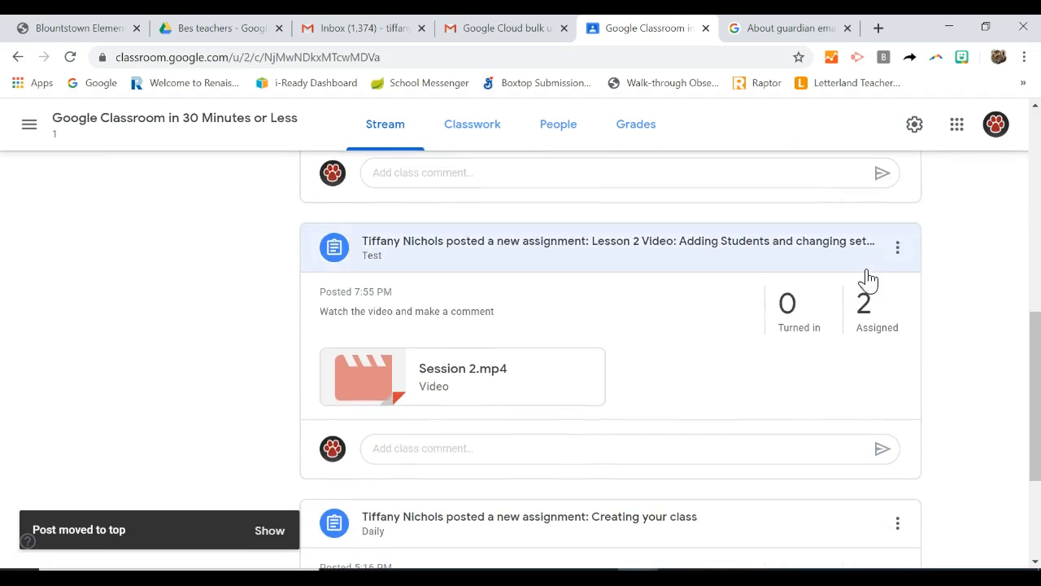
scroll(867, 278, "down", 3)
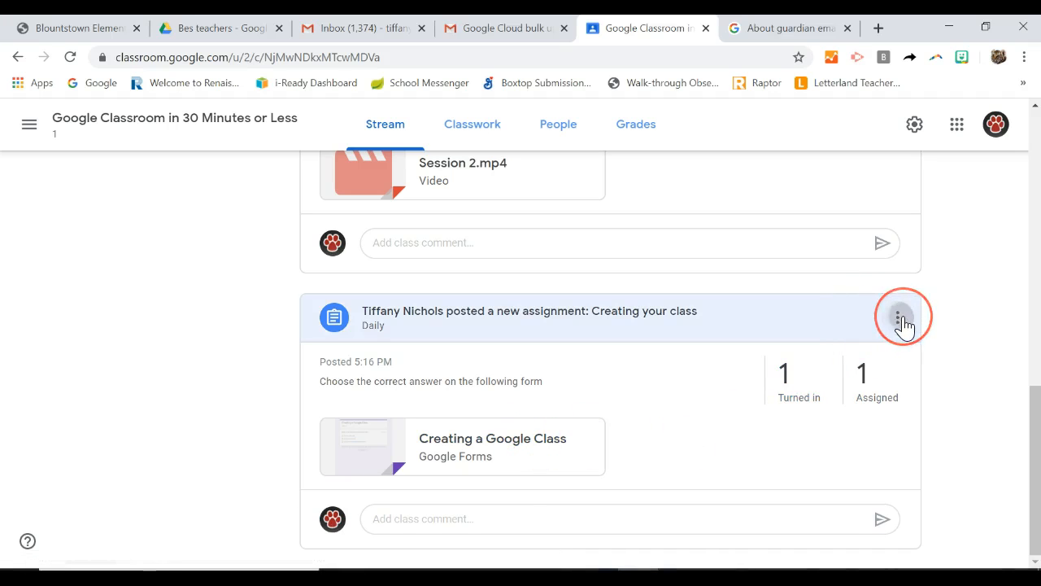
left_click(898, 317)
left_click(877, 352)
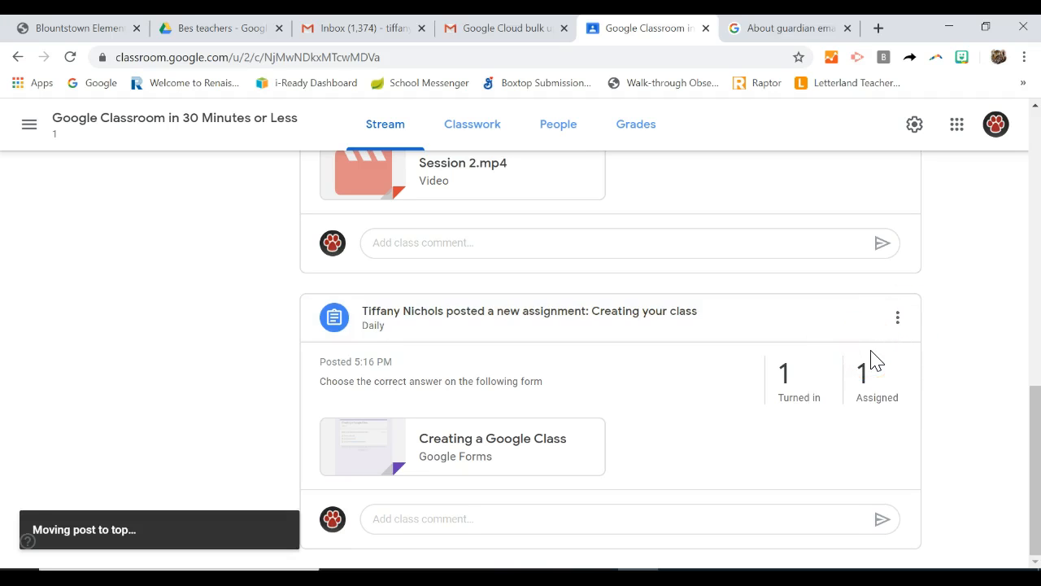
Step: Move the "Session 1: Creating a Google Class" material above the "Creating your class" assignment, at the top of the stream
scroll(870, 358, "up", 3)
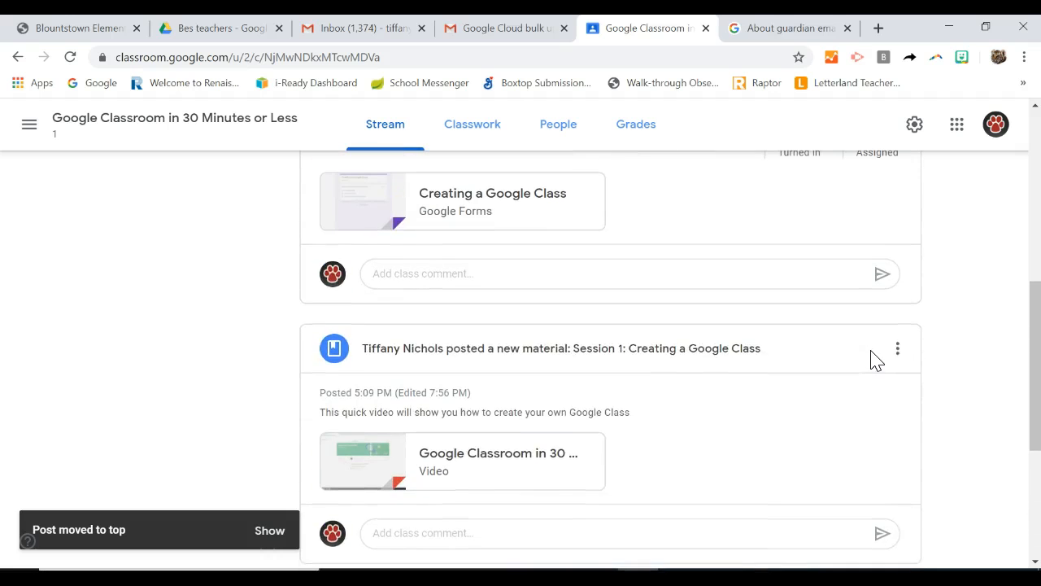
left_click(897, 349)
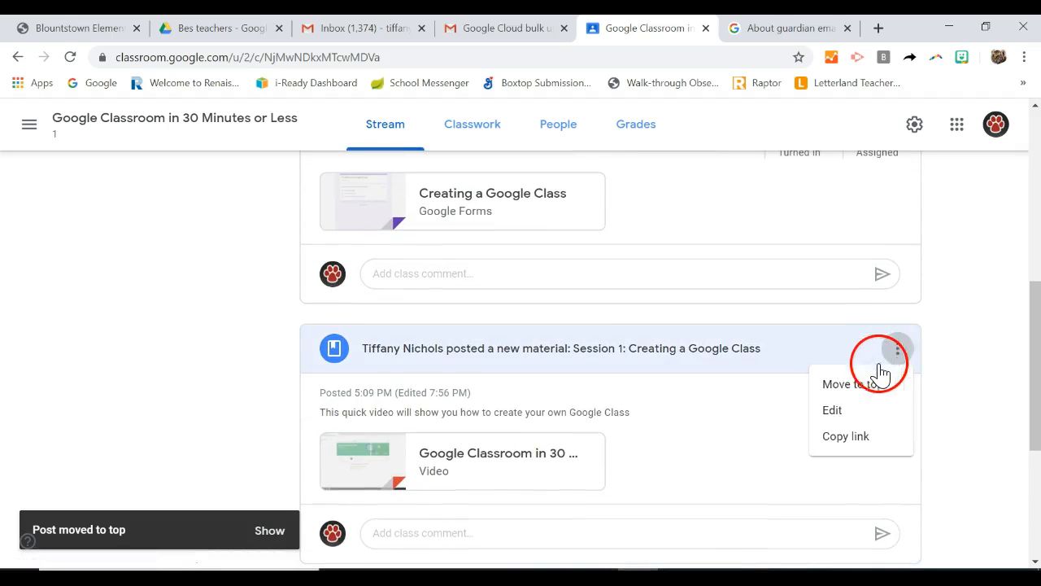
left_click(861, 386)
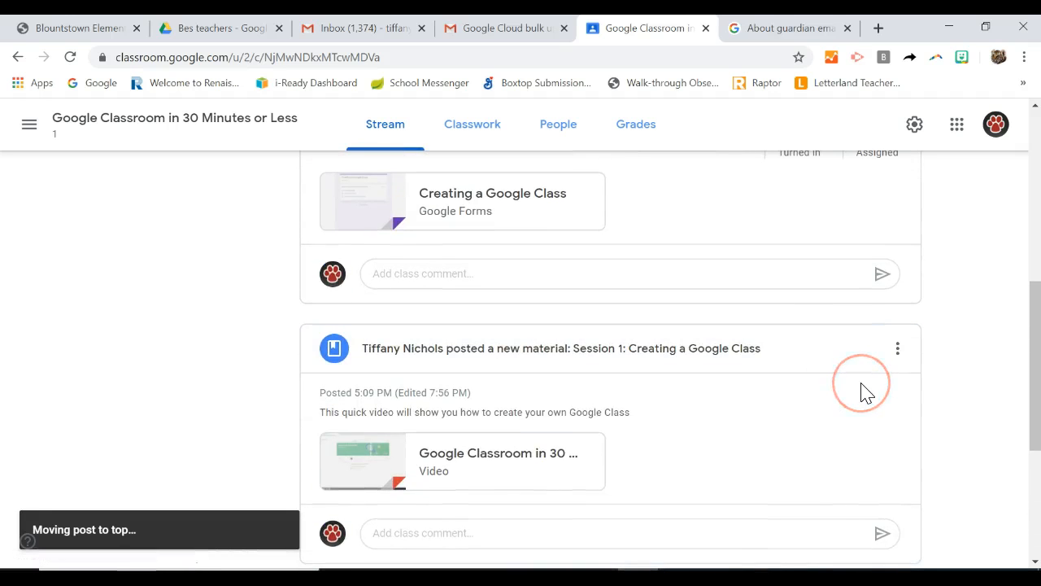
scroll(859, 394, "up", 3)
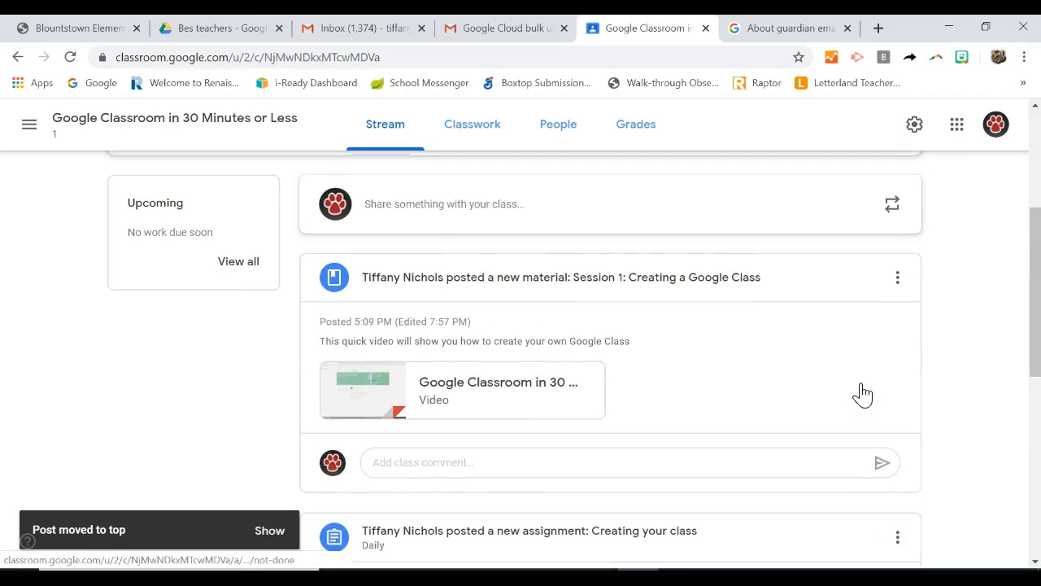
Step: Review the class stream from the first post to the last to check the order of the posts
left_click(863, 366)
scroll(865, 375, "down", 2)
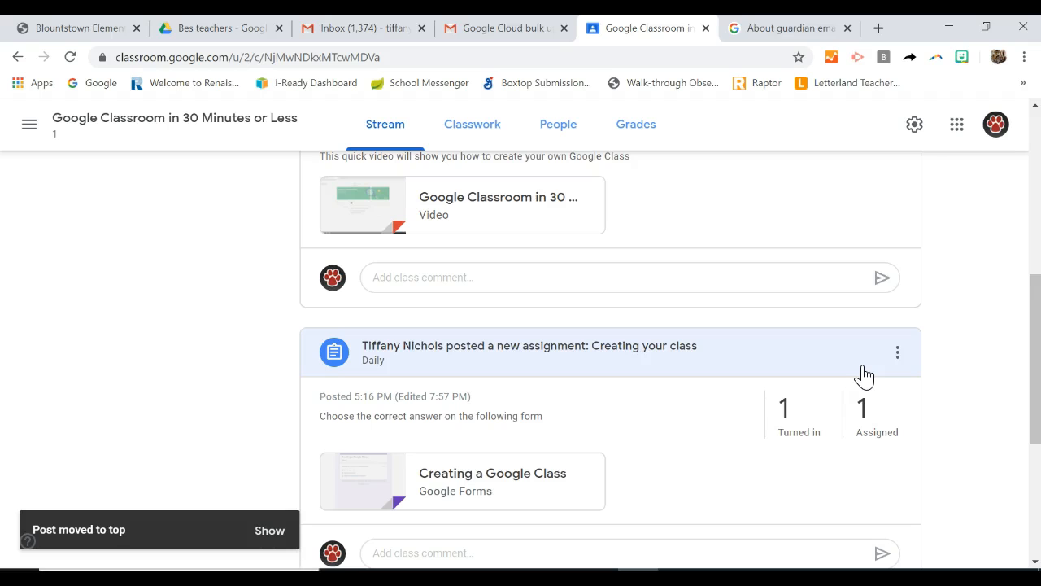
left_click(999, 355)
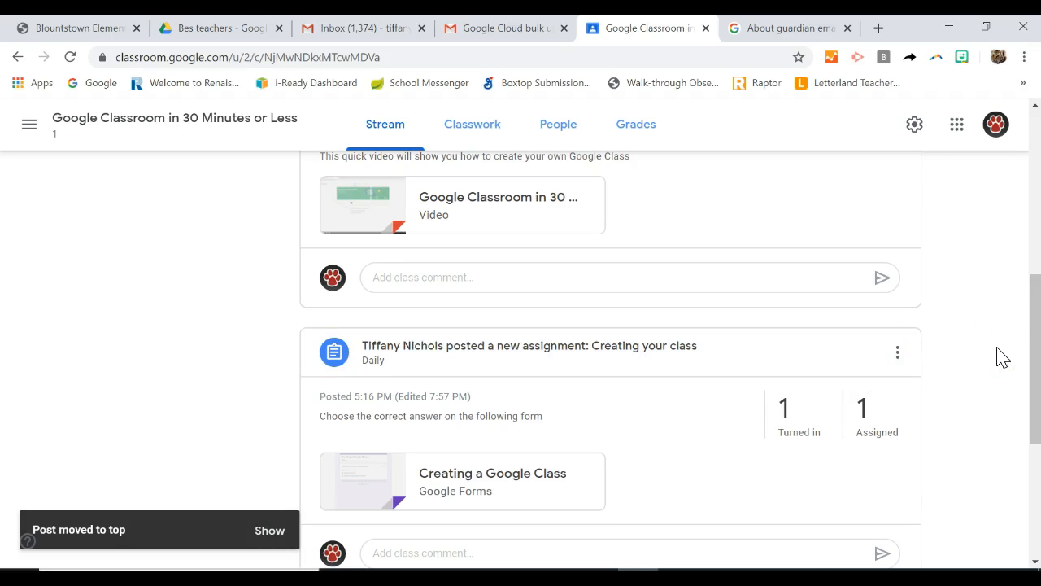
scroll(1002, 358, "down", 4)
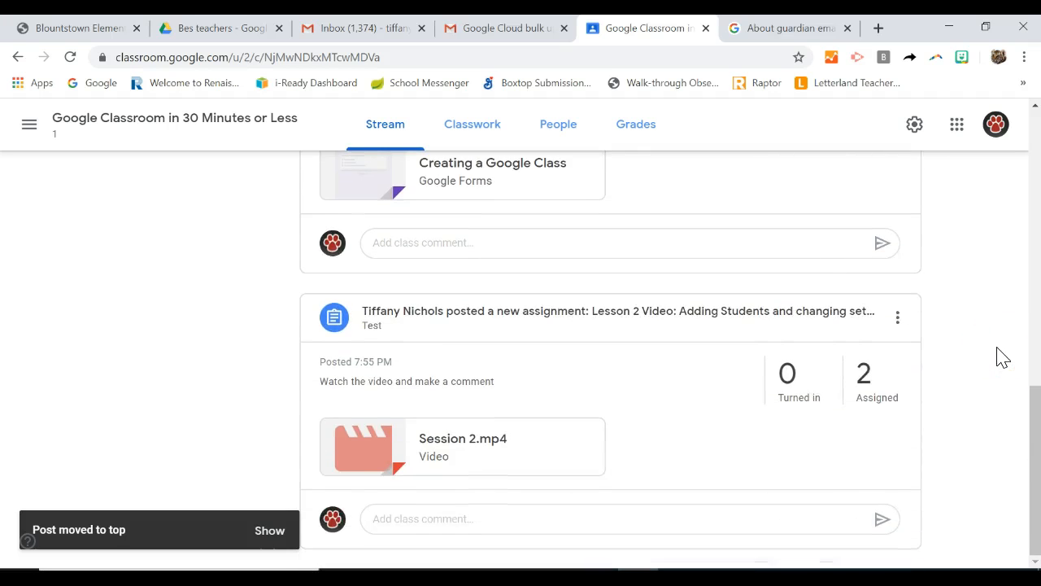
scroll(1003, 358, "up", 1)
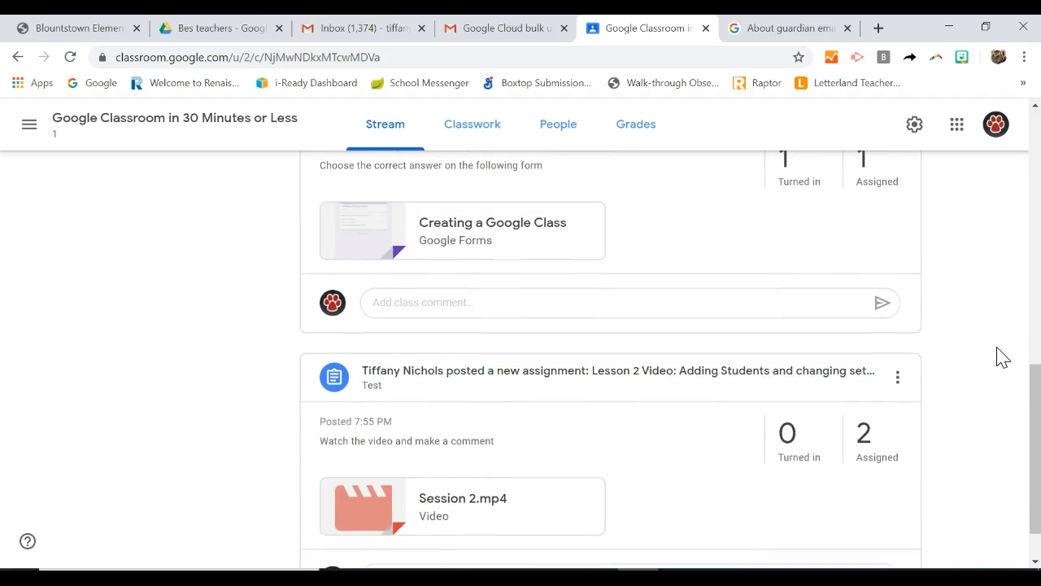
scroll(1003, 358, "up", 1)
scroll(1002, 358, "down", 2)
scroll(1003, 358, "up", 5)
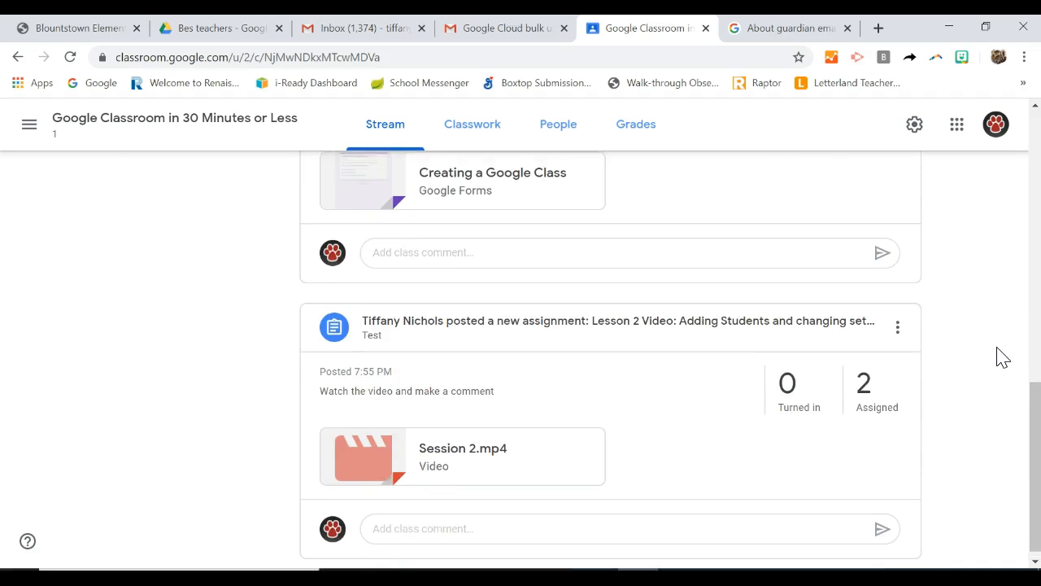
scroll(1003, 358, "up", 4)
scroll(1002, 358, "up", 1)
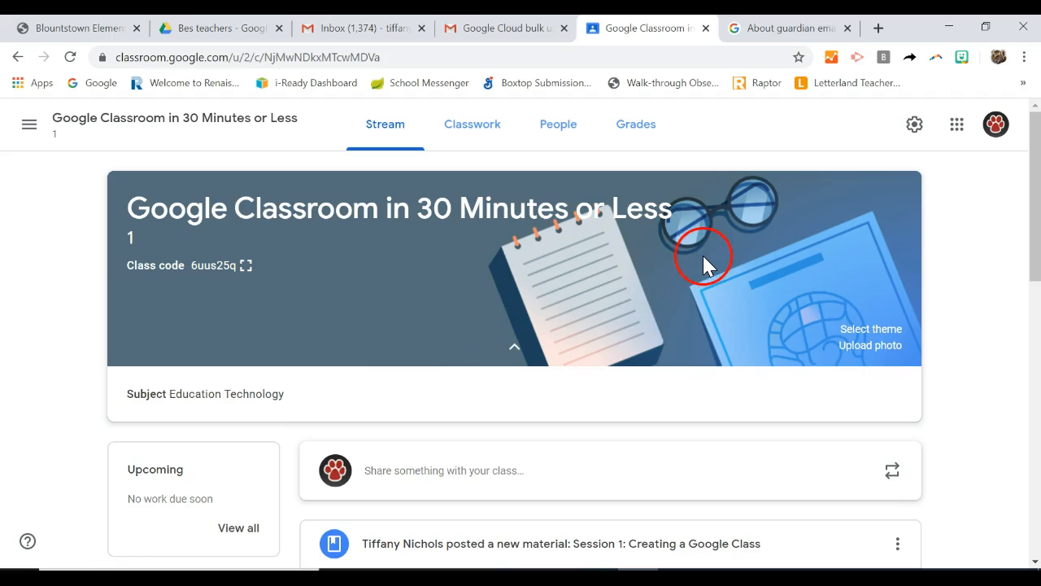
Step: Edit the Lesson 2 Video assignment to use a new topic named "Adding Content To You Classroom" and save it
scroll(704, 256, "down", 3)
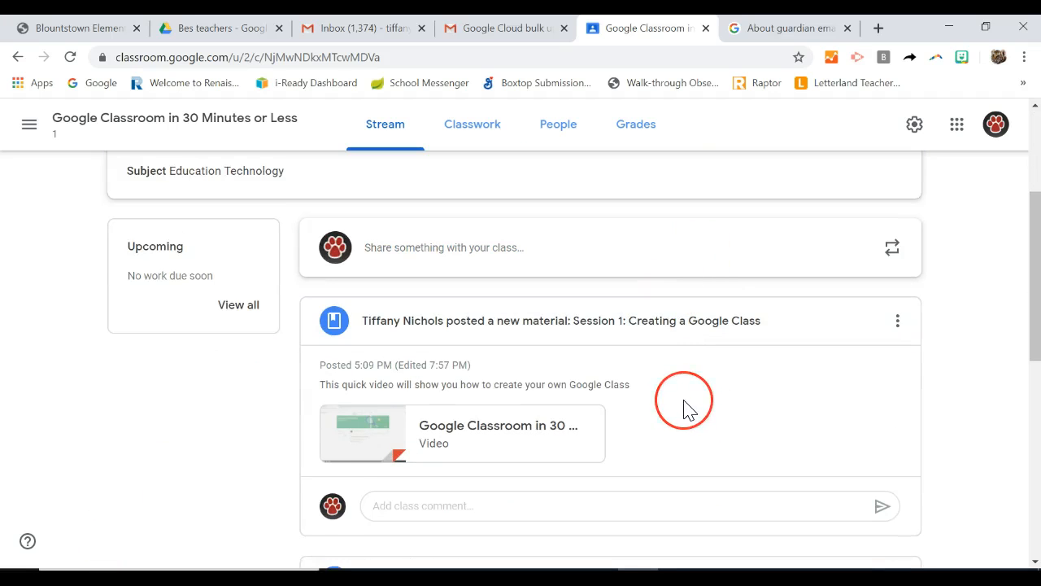
scroll(686, 407, "down", 1)
scroll(686, 409, "down", 6)
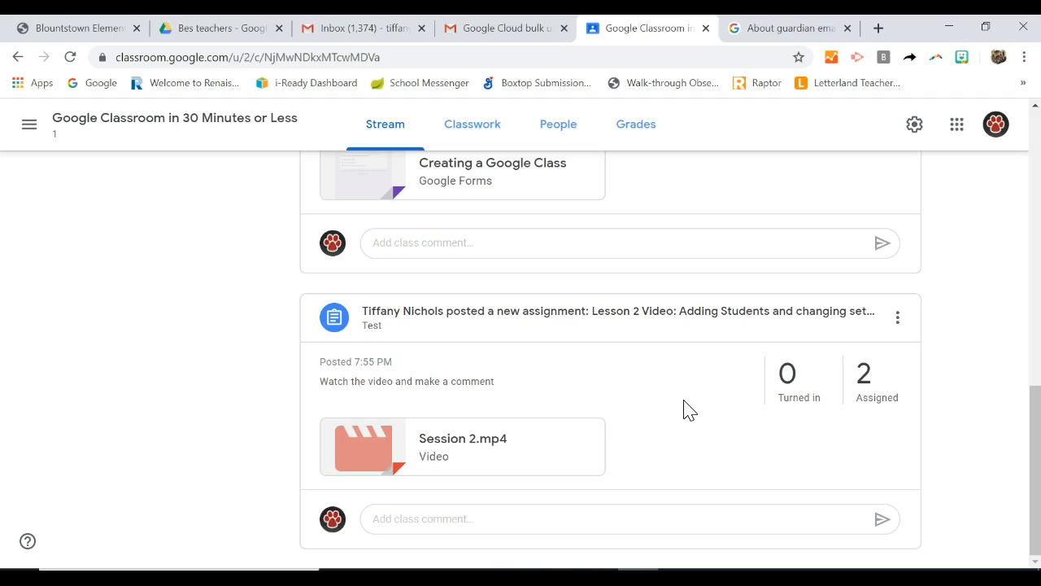
left_click(899, 319)
left_click(838, 380)
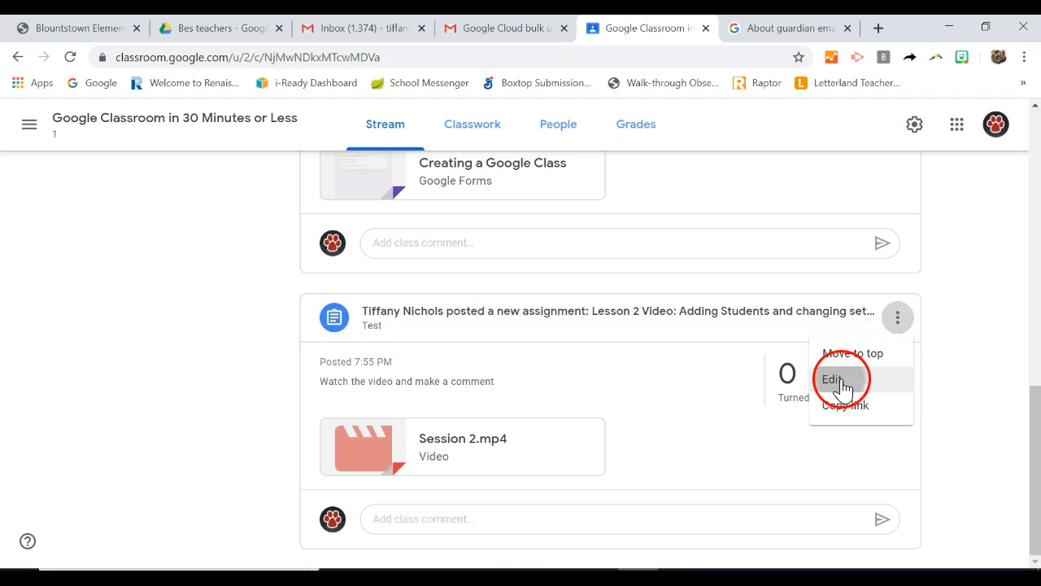
left_click(988, 447)
left_click(923, 429)
left_click(888, 391)
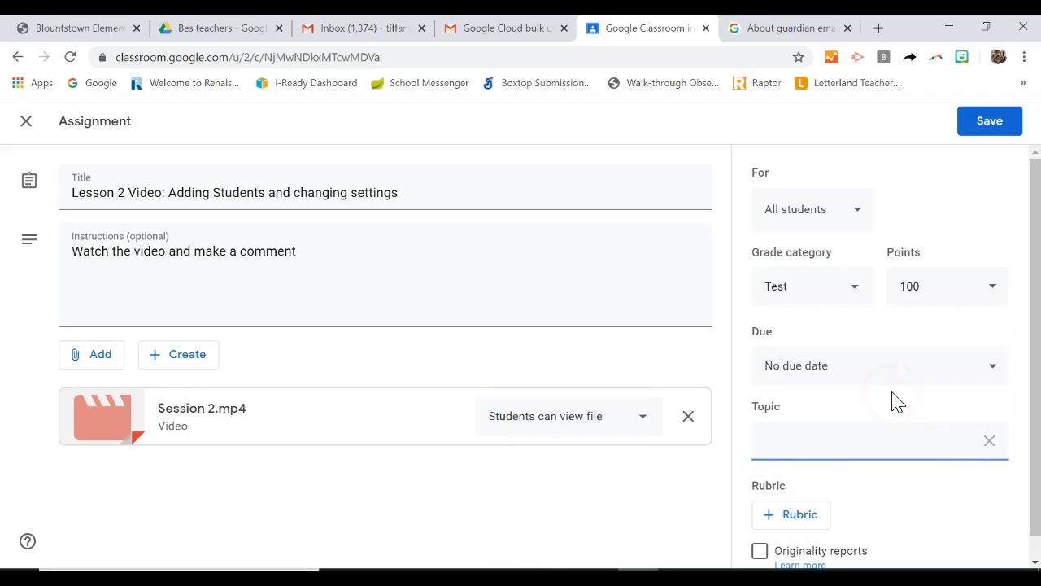
type("Adding Content")
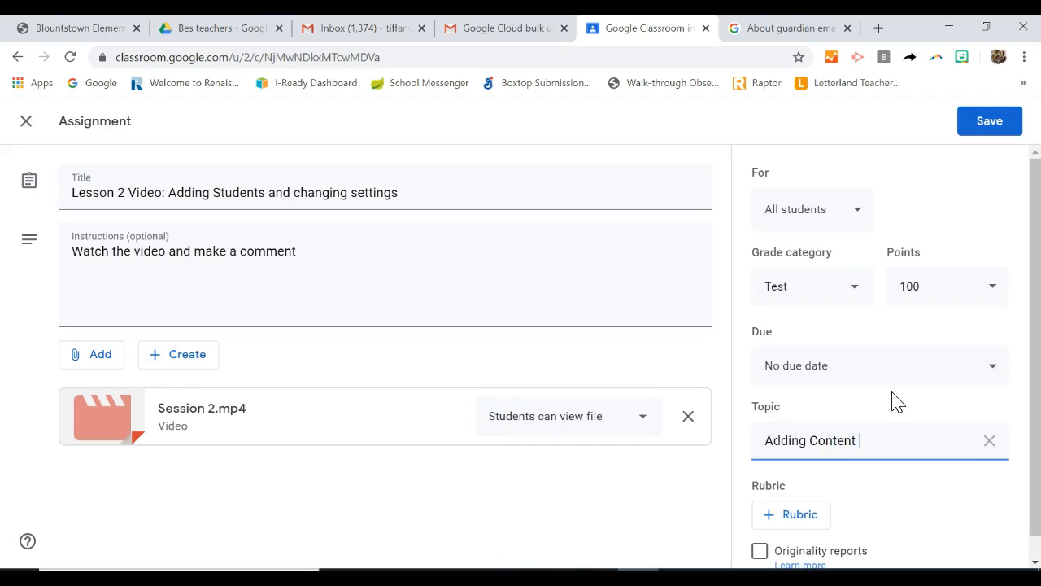
type(" To You Classroom")
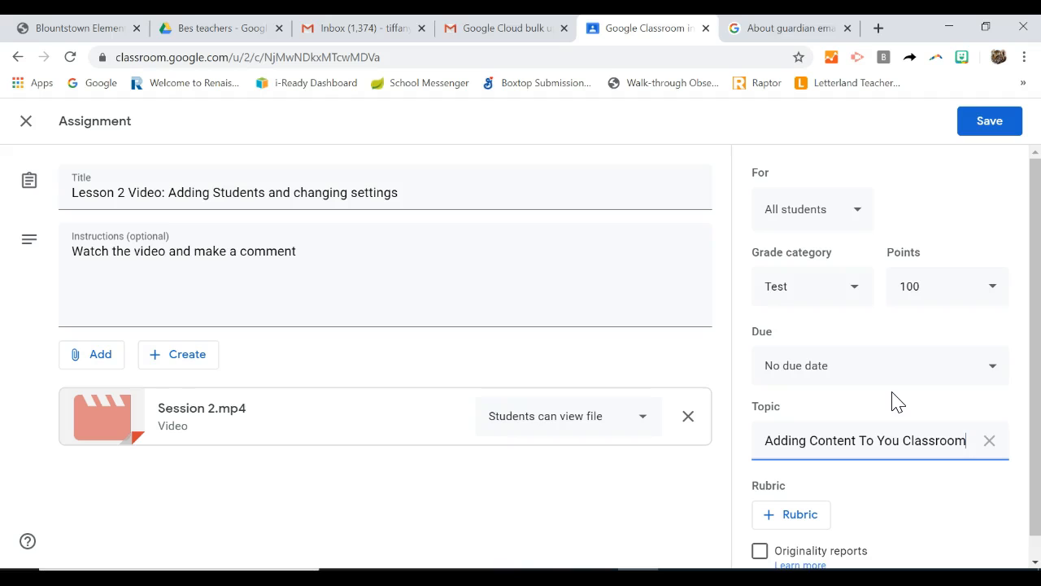
scroll(896, 487, "down", 1)
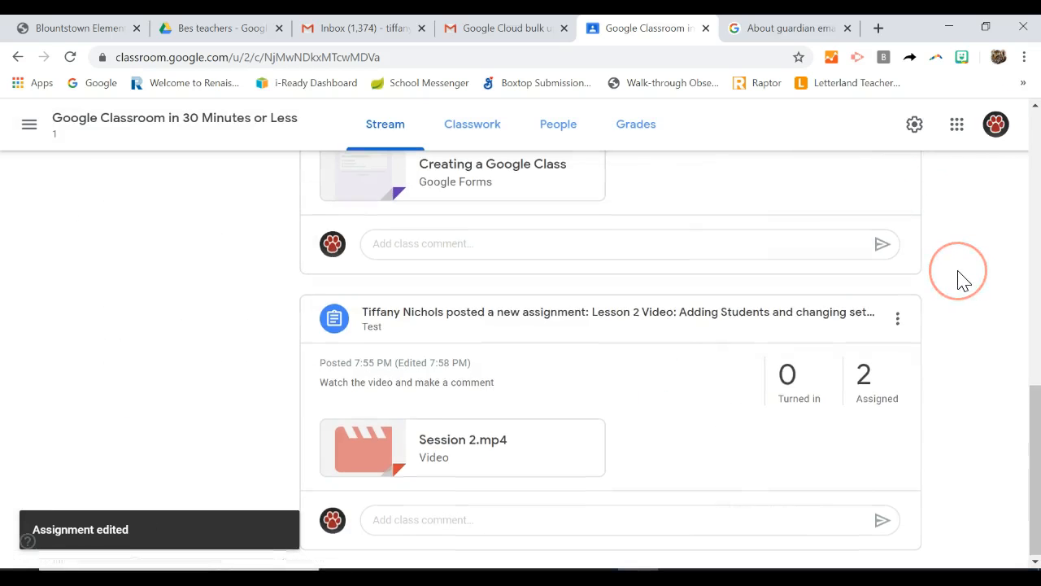
Step: View the full to-do list of the class's upcoming work and return to the class stream
scroll(960, 277, "up", 3)
scroll(960, 281, "up", 5)
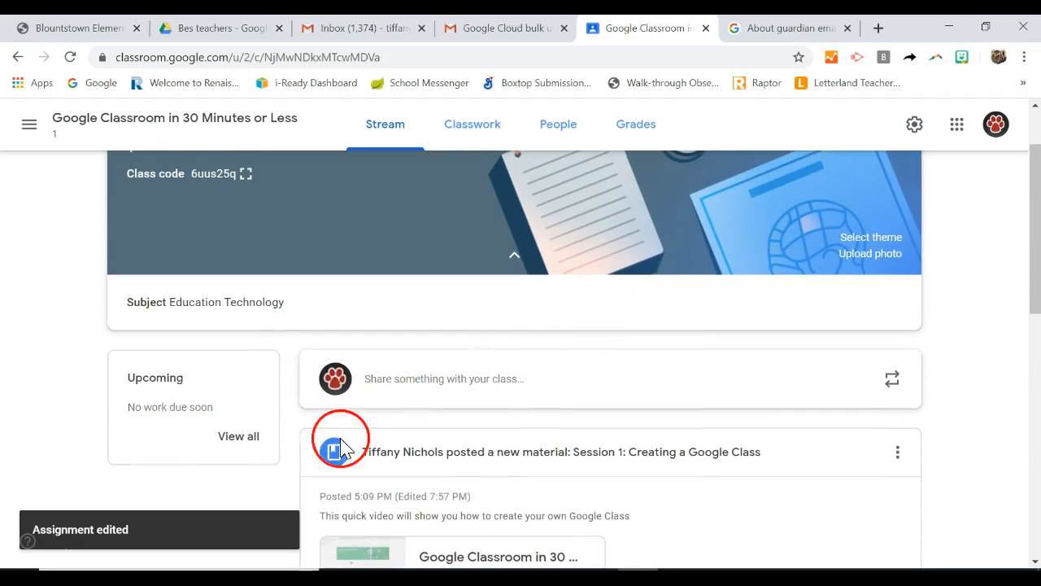
left_click(246, 445)
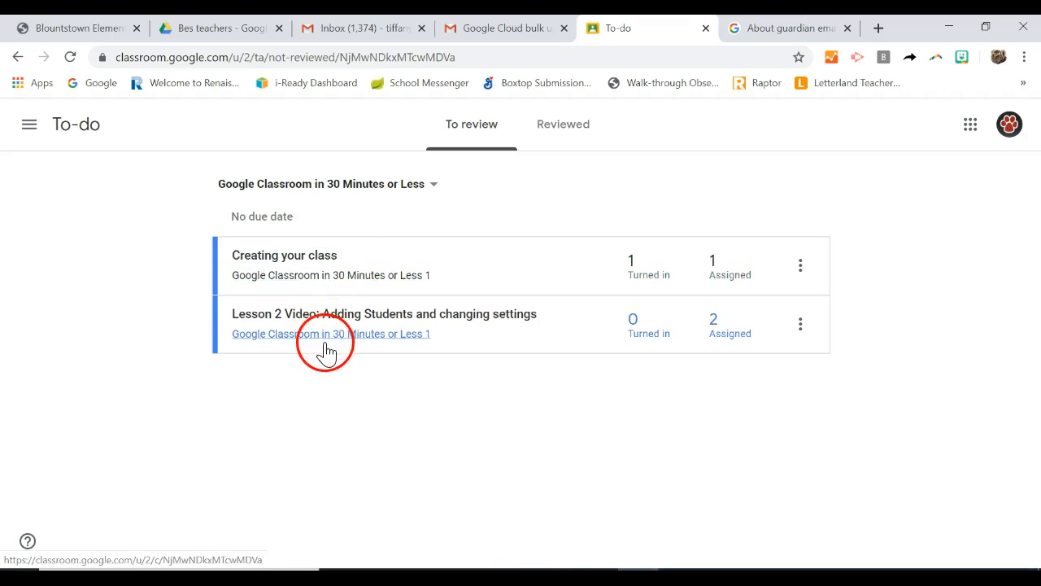
left_click(17, 57)
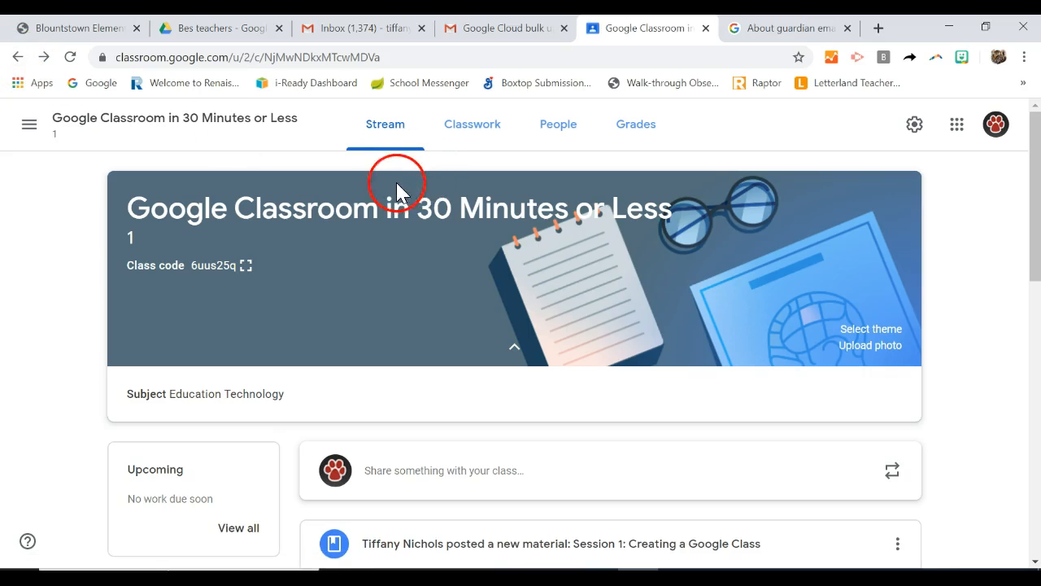
Step: Collapse the class details section showing the subject beneath the stream banner
left_click(514, 347)
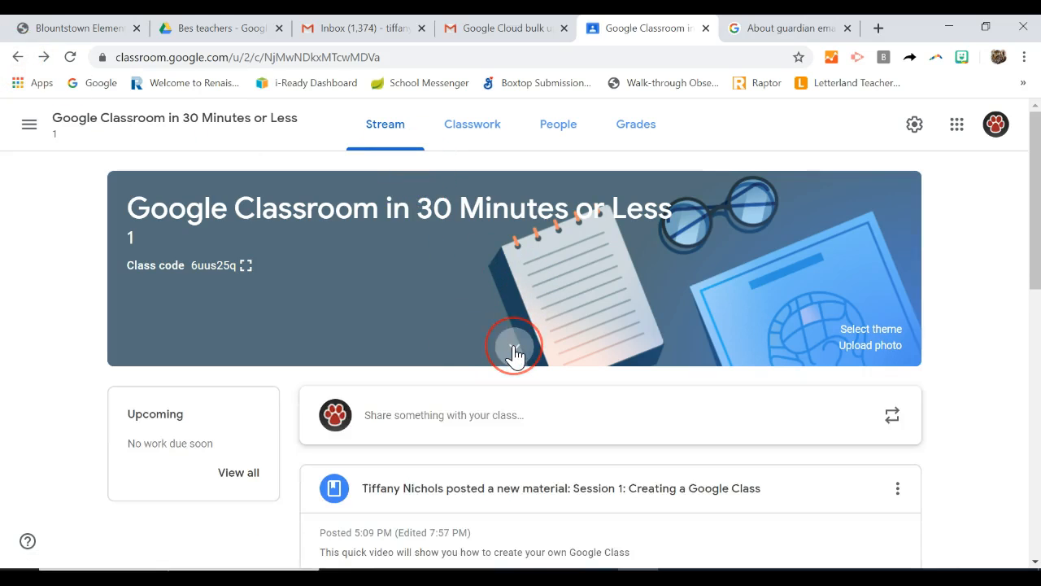
scroll(514, 356, "down", 3)
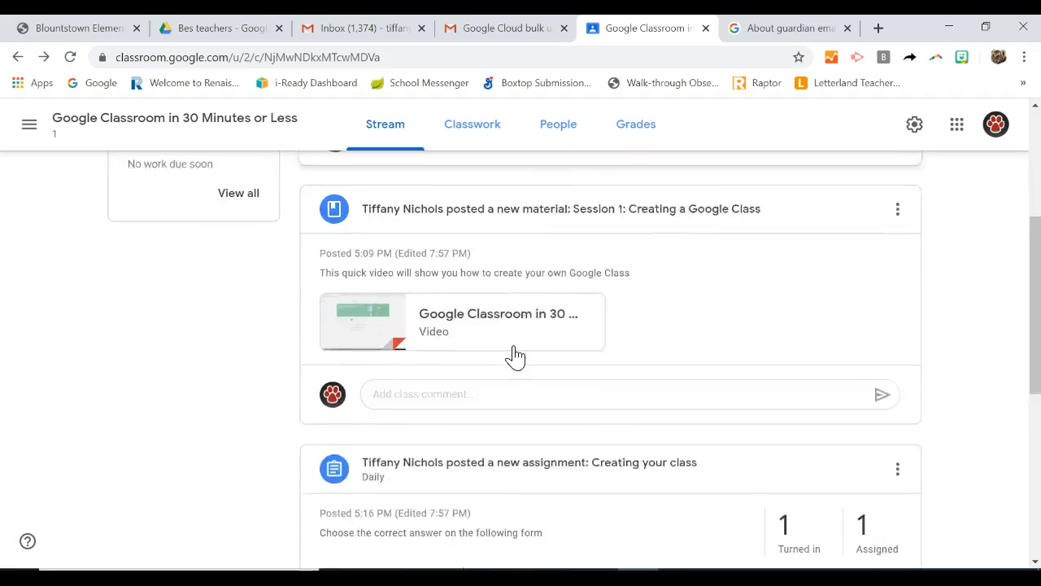
scroll(514, 355, "up", 1)
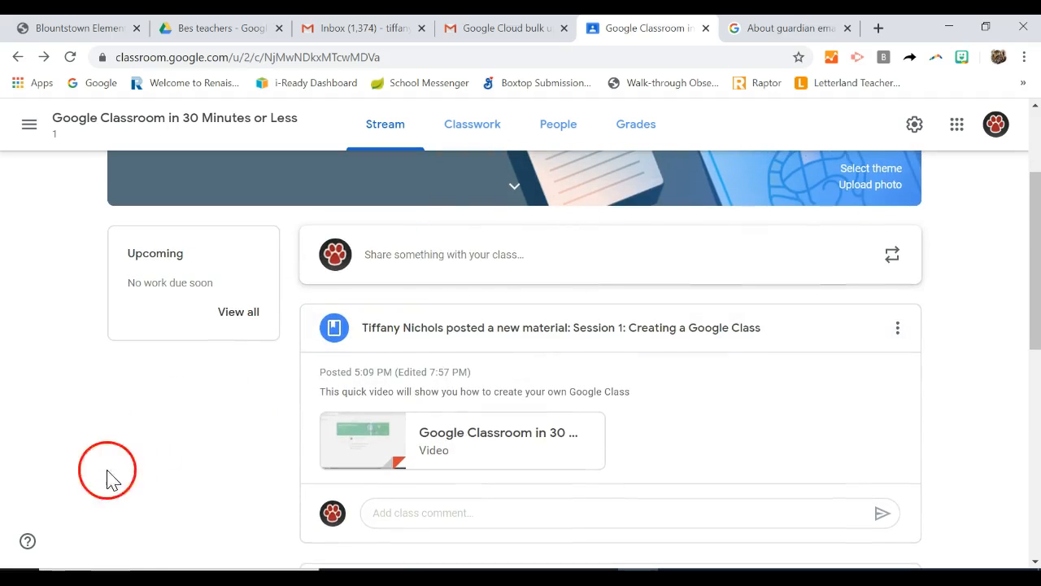